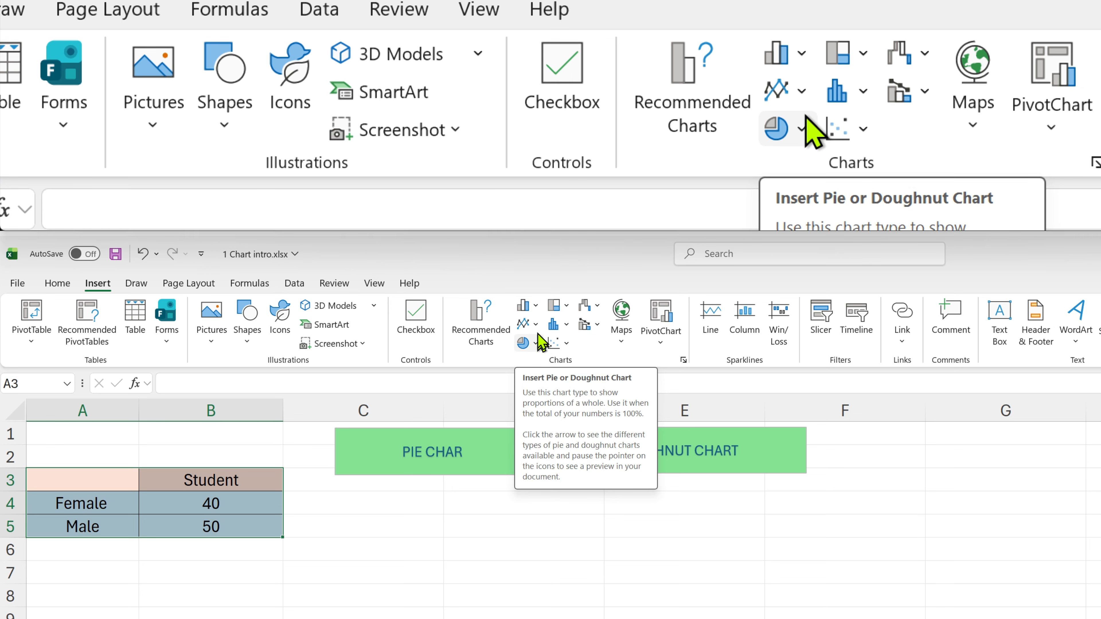
Insert a pie chart of the Female and Male Student counts from the recommended charts
{"action": "left_click", "coordinate": [536, 325]}
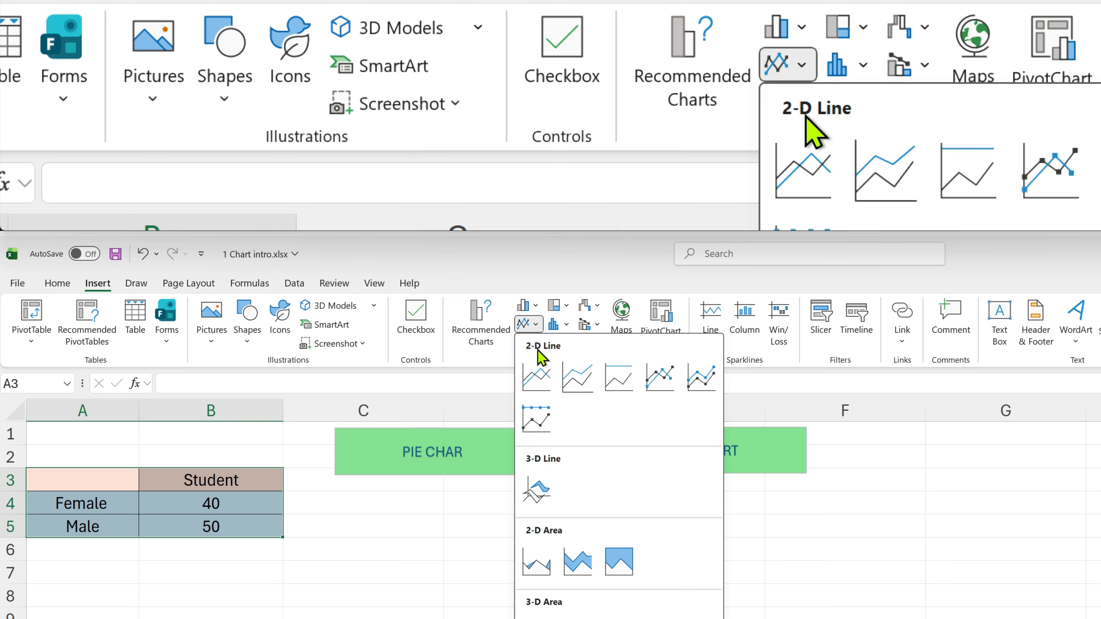
{"action": "left_click", "coordinate": [536, 325]}
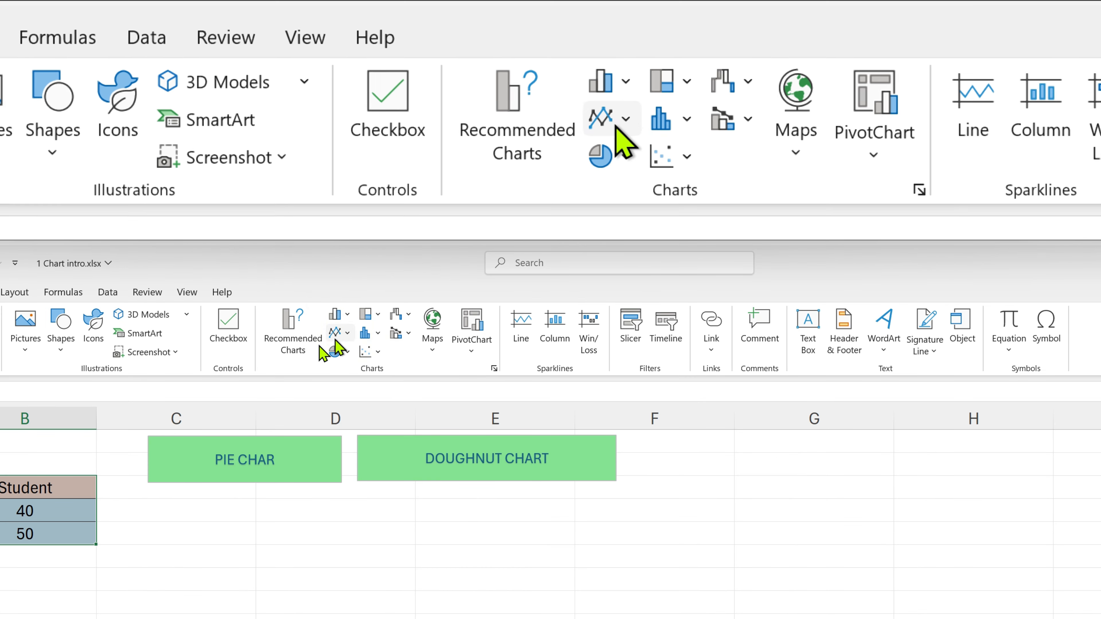
{"action": "left_click", "coordinate": [286, 347]}
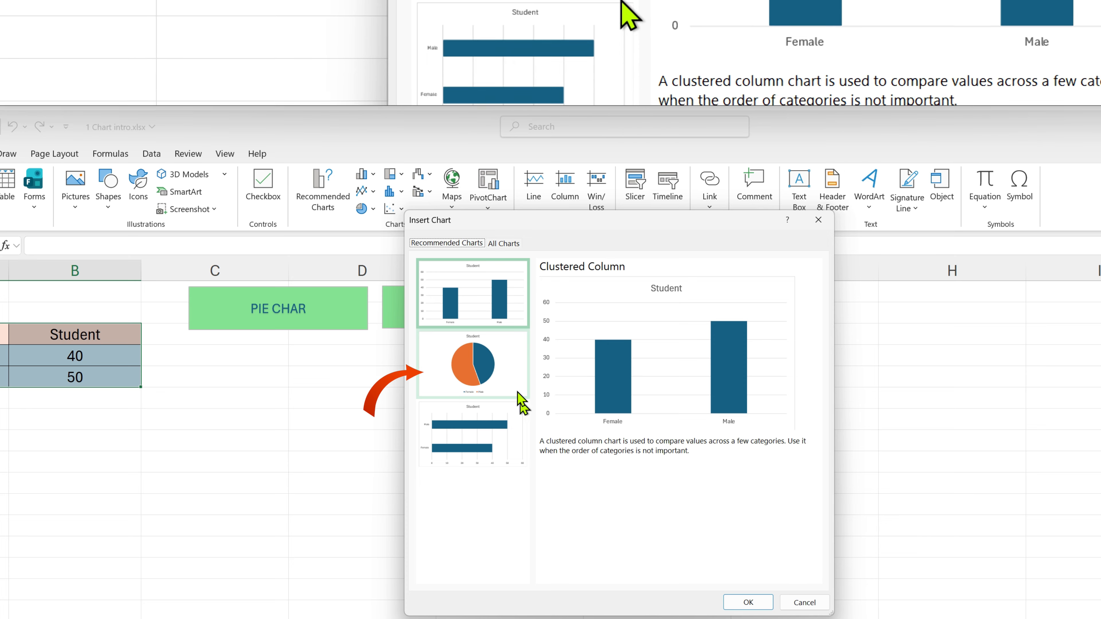
{"action": "left_click", "coordinate": [518, 392]}
{"action": "left_click", "coordinate": [736, 603]}
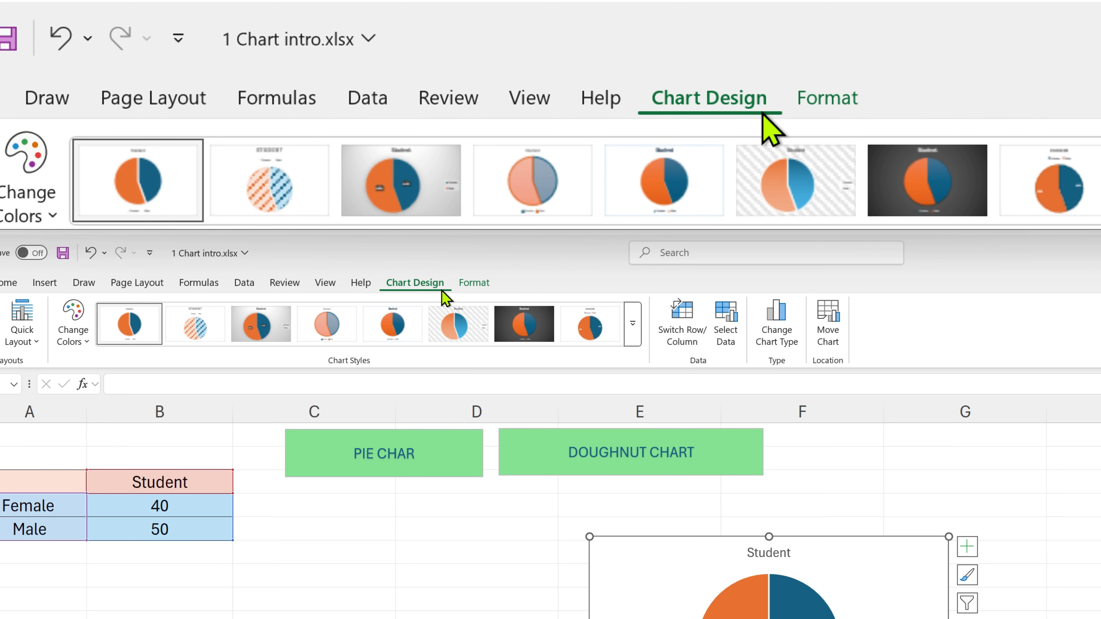
{"action": "left_click", "coordinate": [475, 284]}
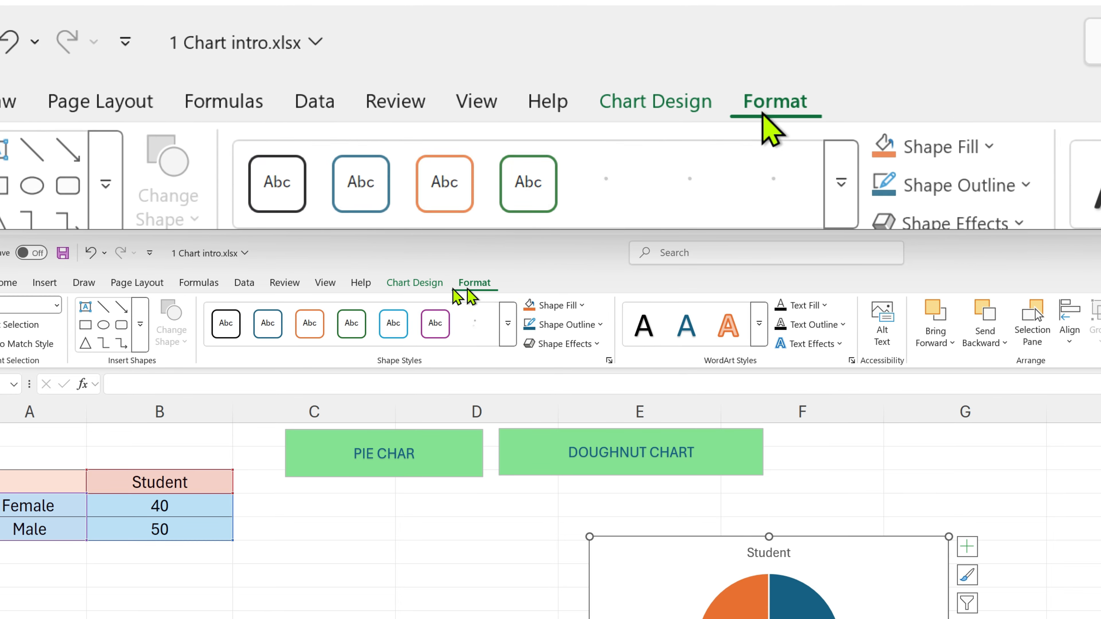
{"action": "left_click", "coordinate": [429, 286]}
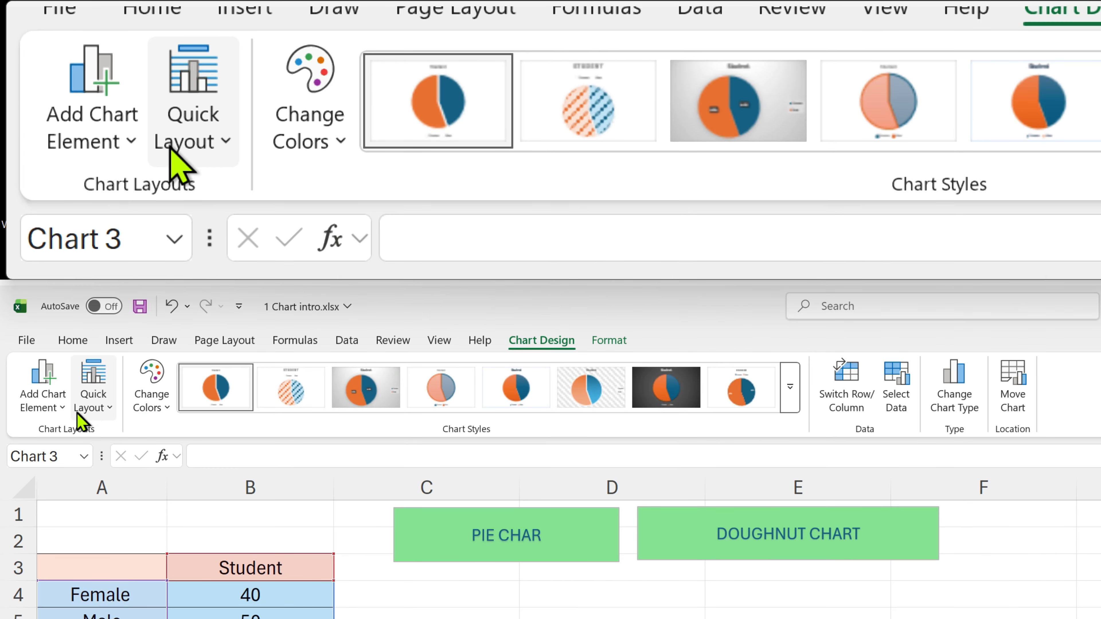
{"action": "left_click", "coordinate": [62, 412]}
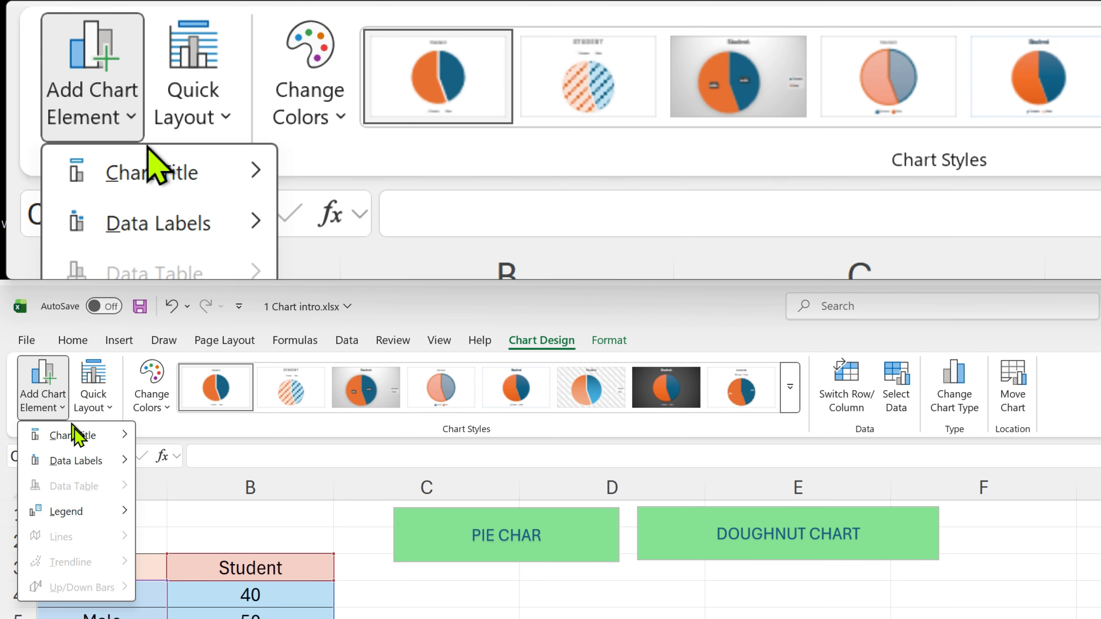
{"action": "mouse_move", "coordinate": [81, 438]}
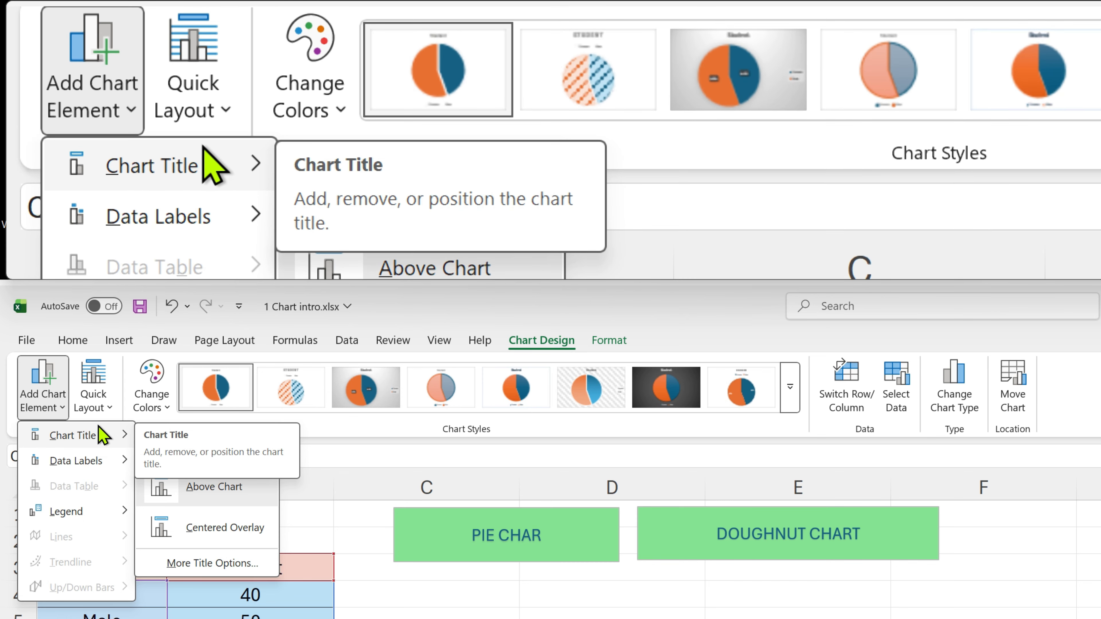
{"action": "left_click", "coordinate": [109, 408]}
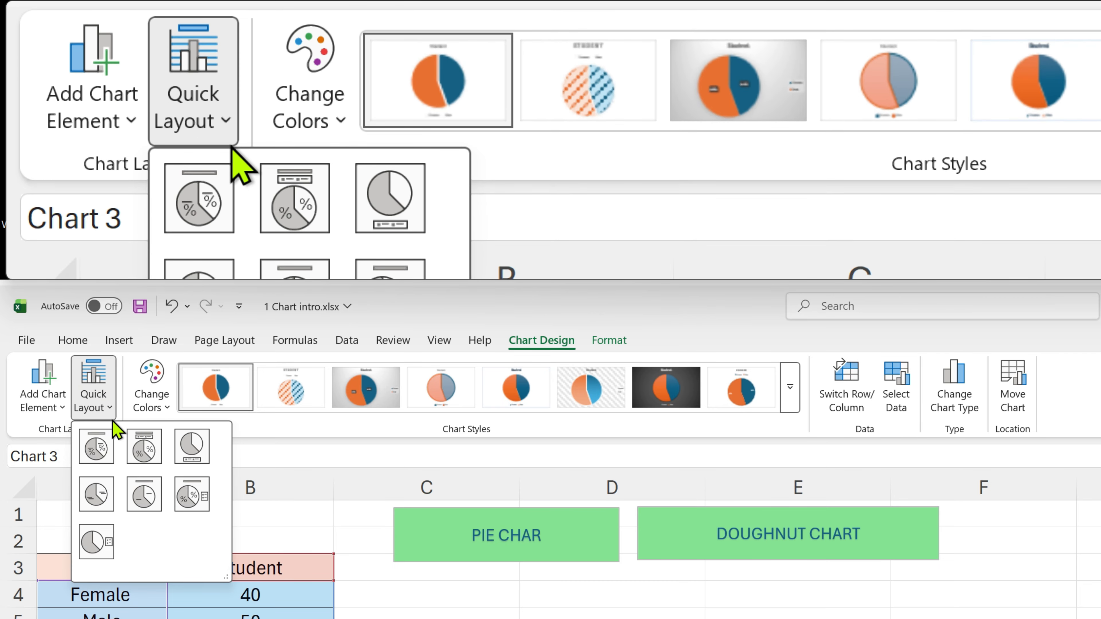
{"action": "left_click", "coordinate": [150, 399]}
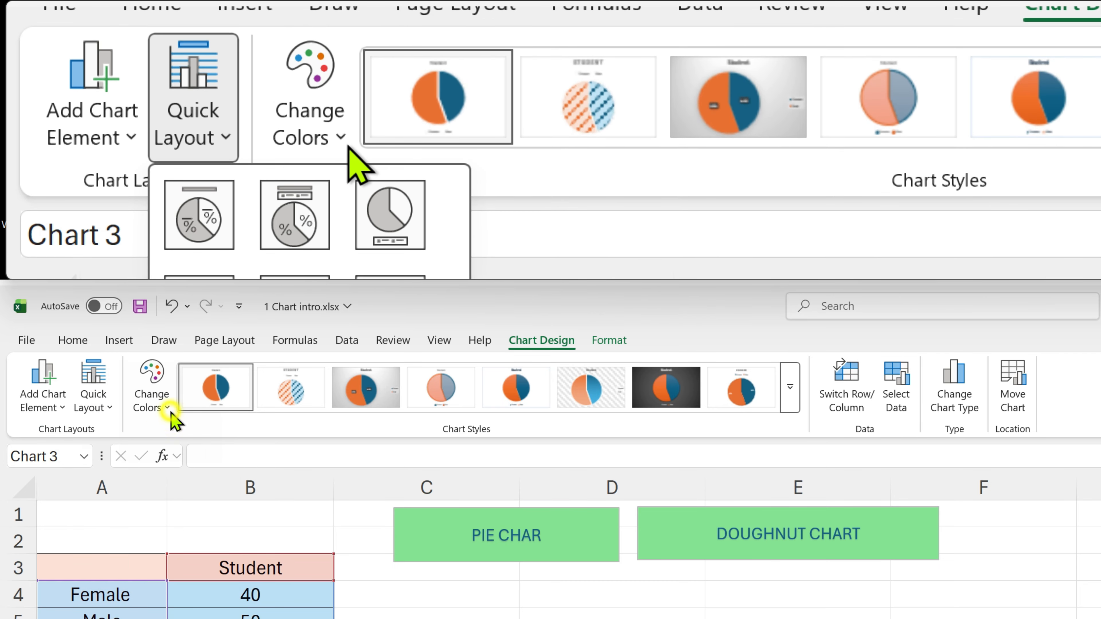
{"action": "left_click", "coordinate": [173, 416]}
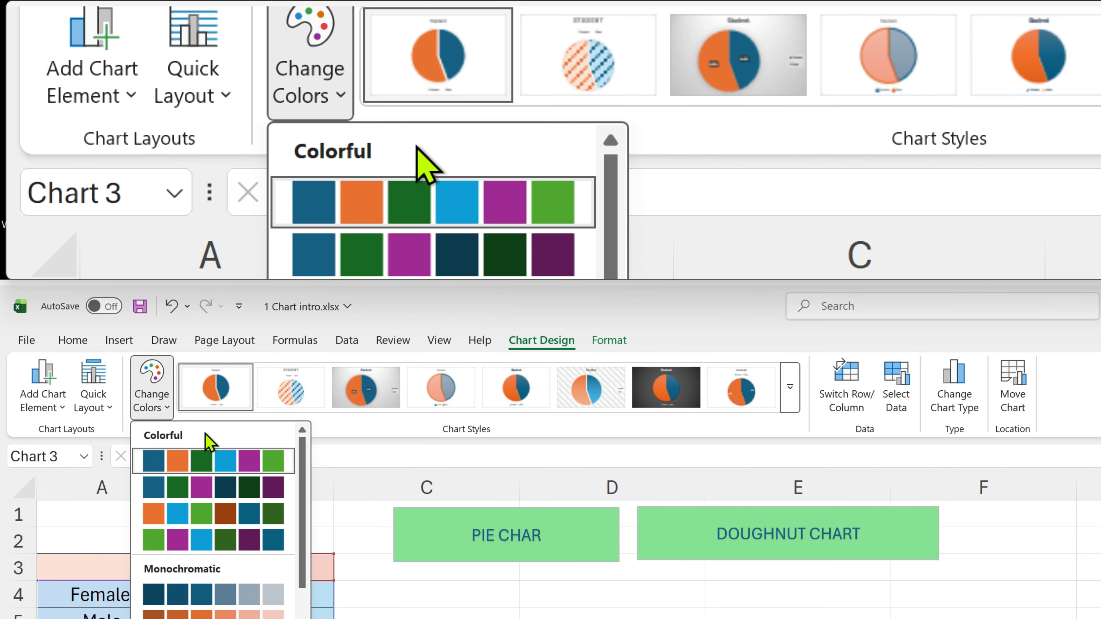
{"action": "left_click", "coordinate": [152, 388]}
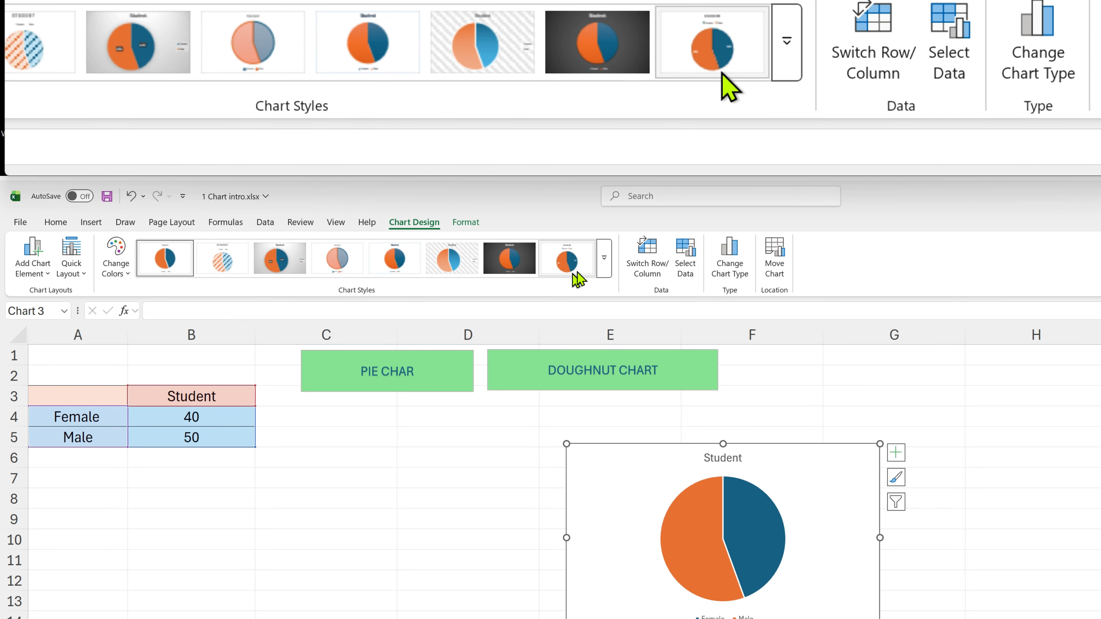
{"action": "left_click", "coordinate": [603, 261]}
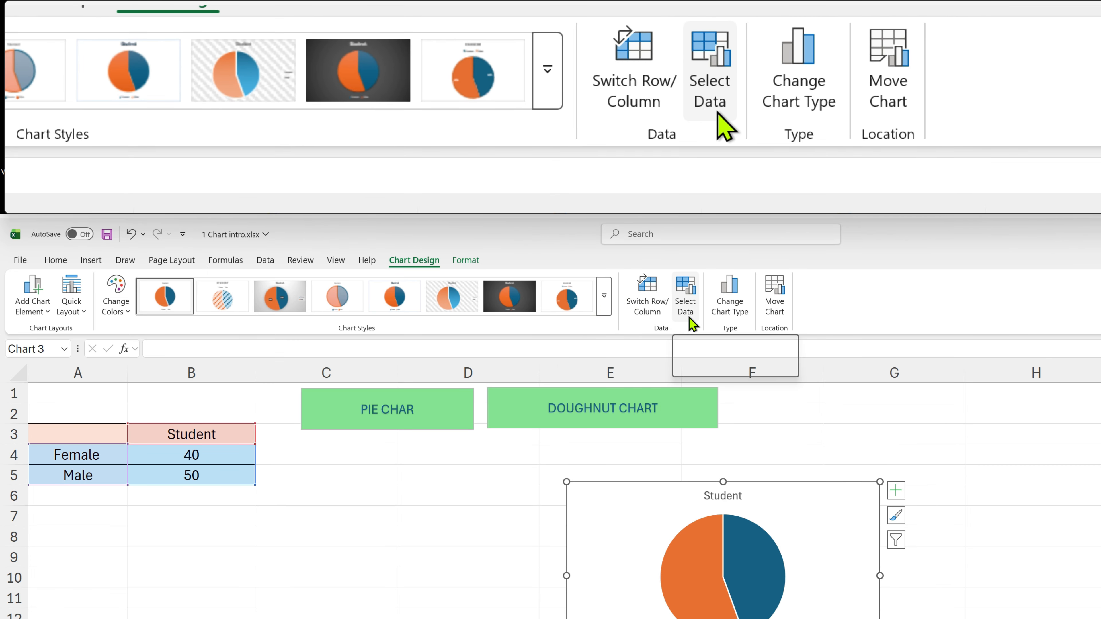
{"action": "left_click", "coordinate": [730, 320]}
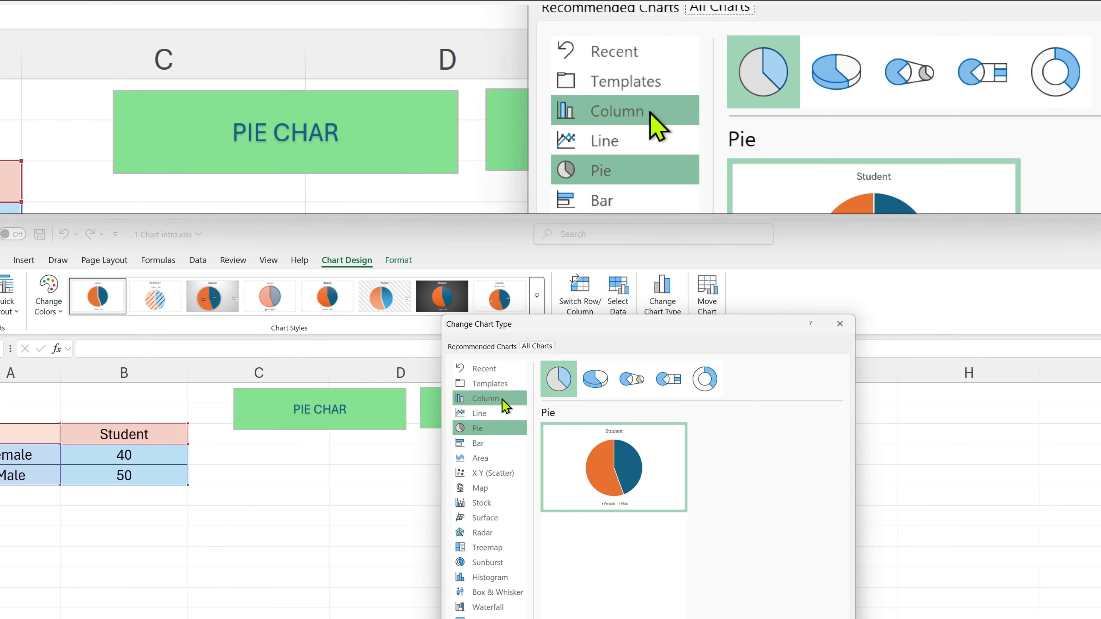
{"action": "left_click", "coordinate": [839, 324]}
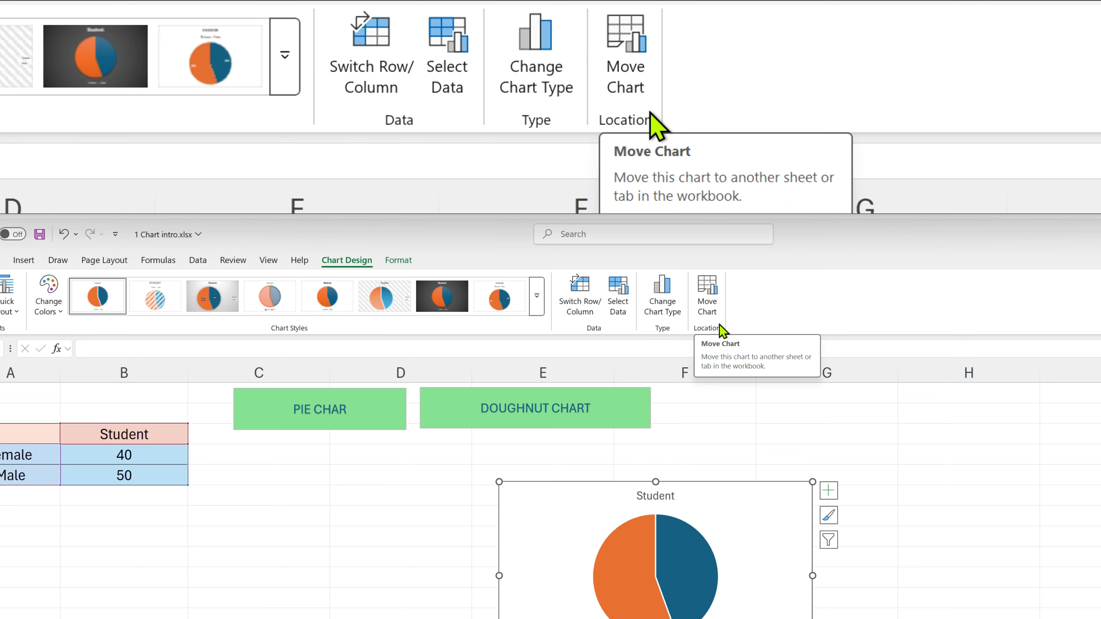
{"action": "left_click", "coordinate": [381, 262]}
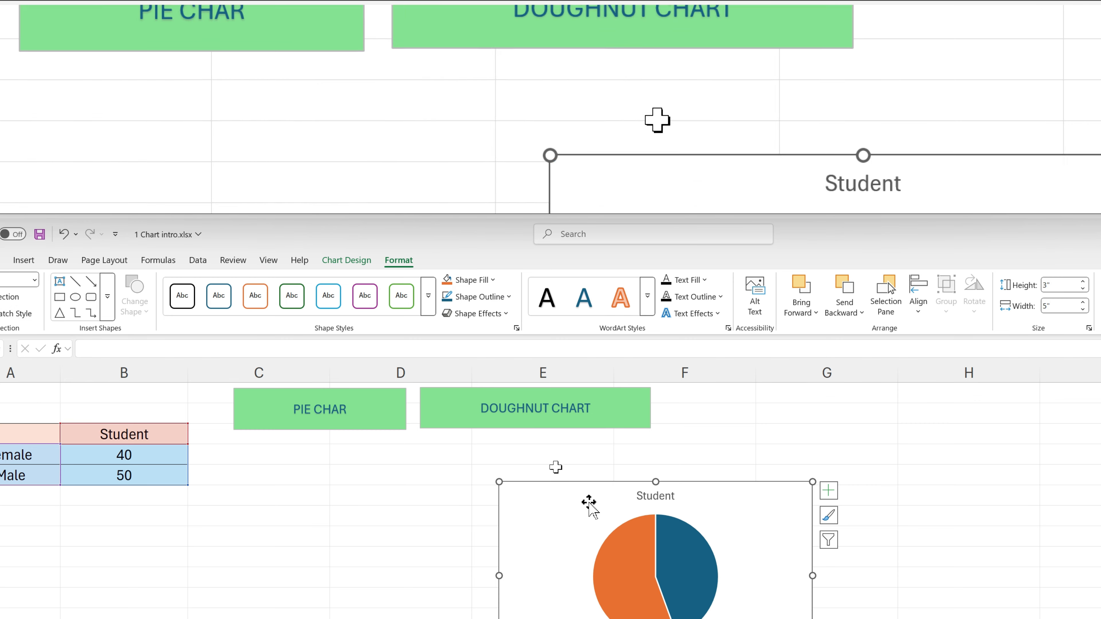
{"action": "left_click", "coordinate": [683, 560]}
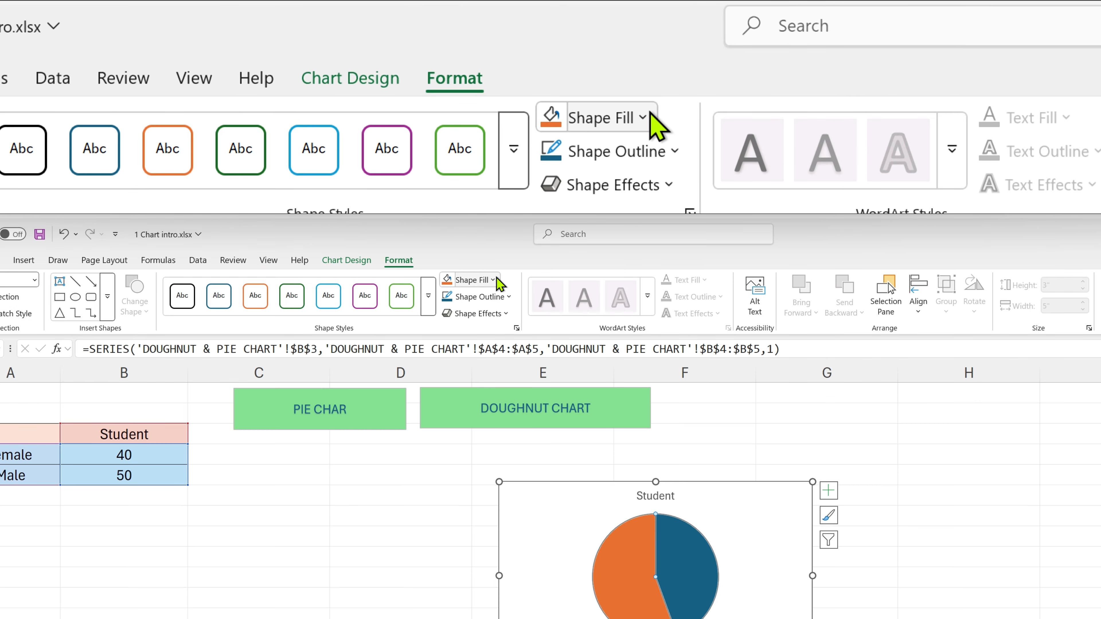
{"action": "left_click", "coordinate": [493, 280]}
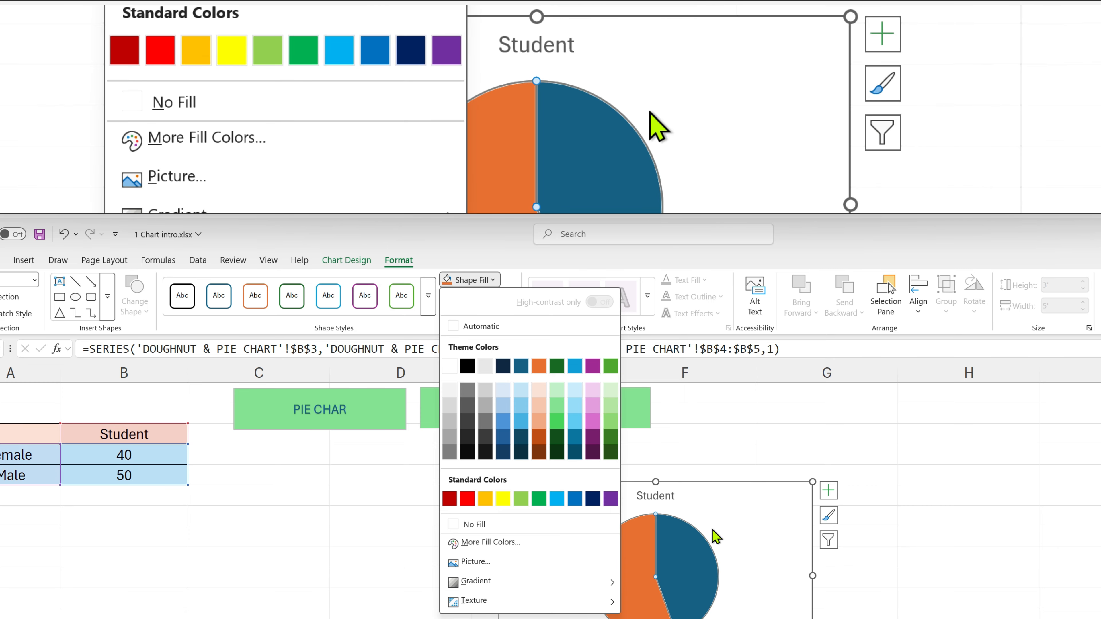
{"action": "left_click", "coordinate": [694, 540]}
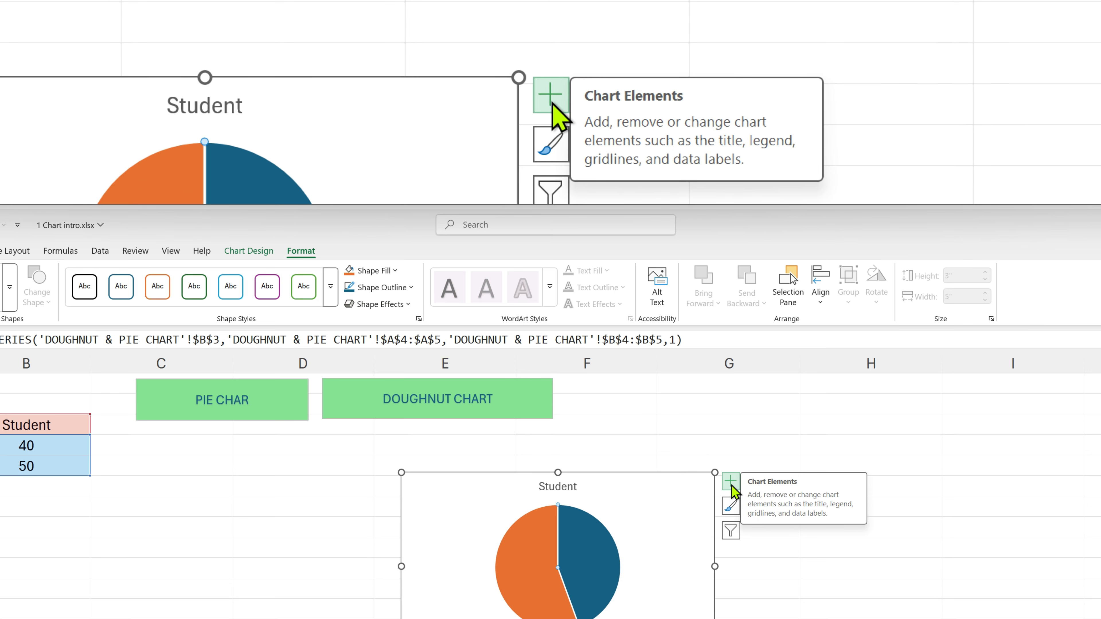
{"action": "left_click", "coordinate": [731, 484]}
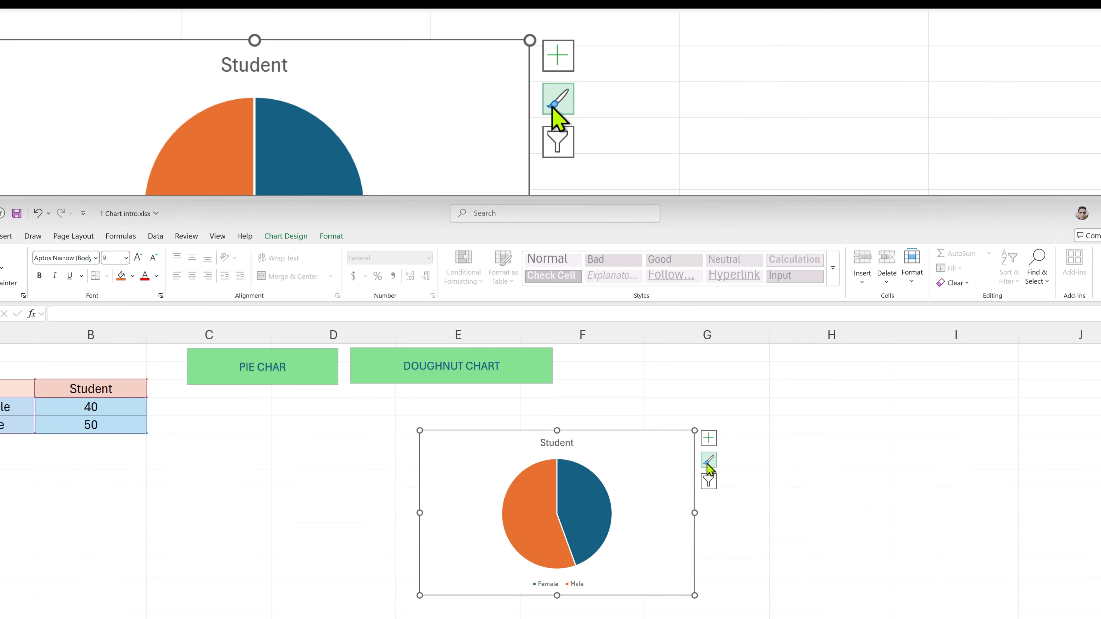
{"action": "left_click", "coordinate": [708, 460]}
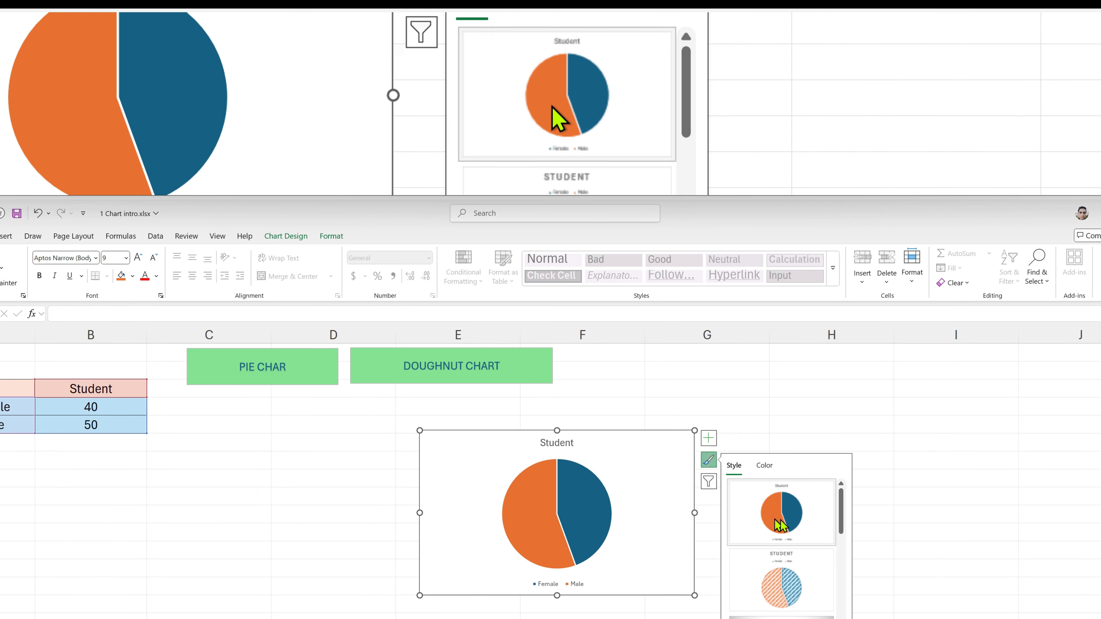
{"action": "scroll", "coordinate": [836, 531], "scroll_direction": "down", "scroll_amount": 2}
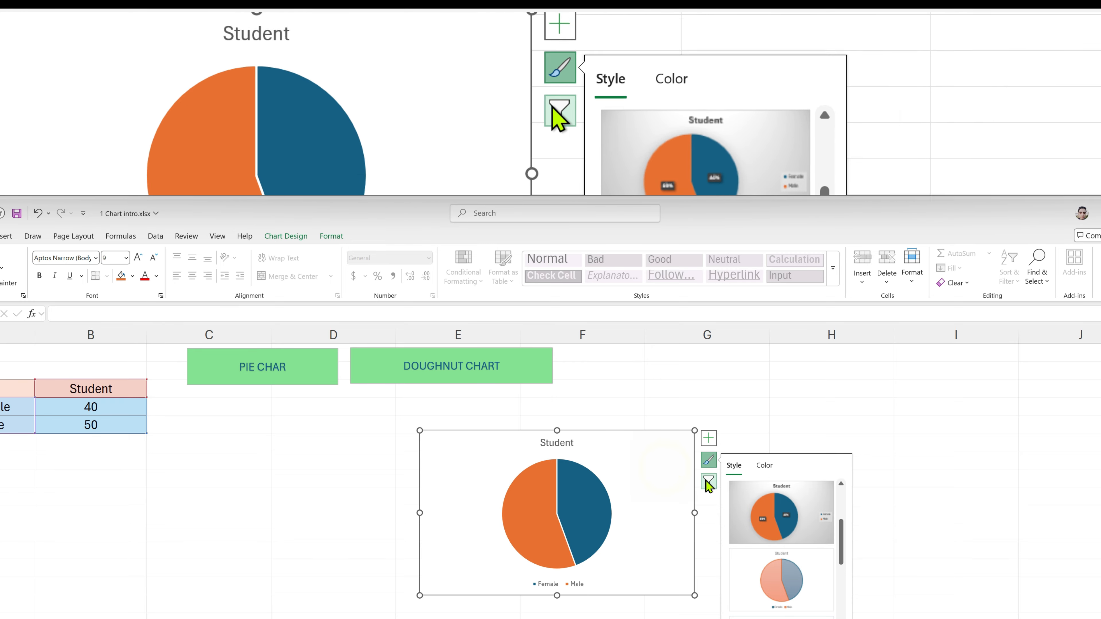
Try filtering the pie chart to show only the Female or only the Male category, ending with both shown
{"action": "left_click", "coordinate": [709, 459]}
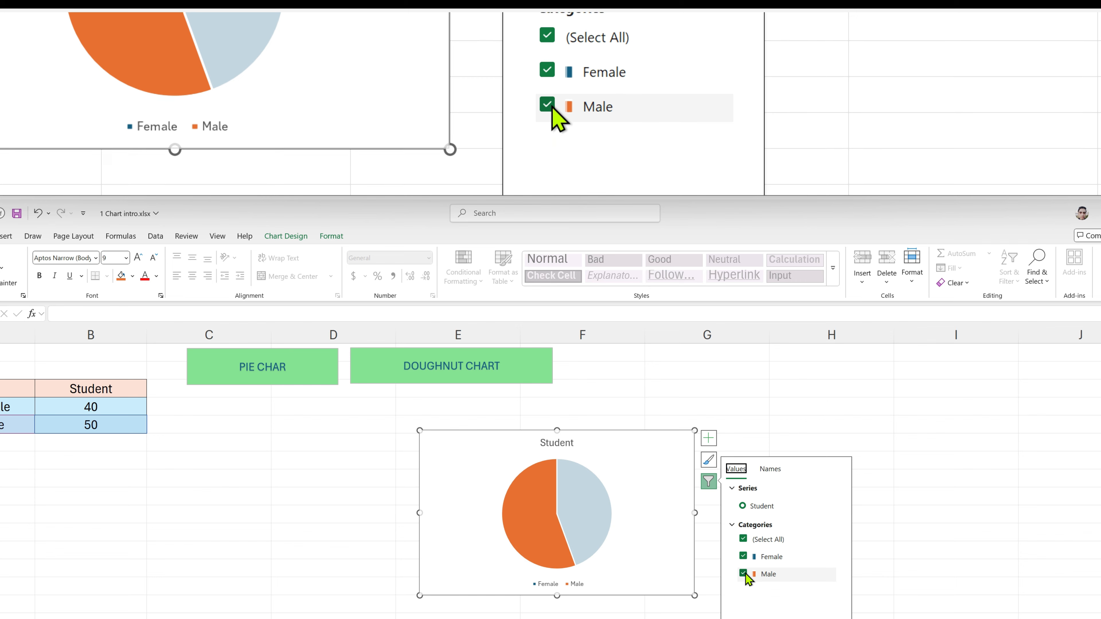
{"action": "left_click", "coordinate": [743, 557]}
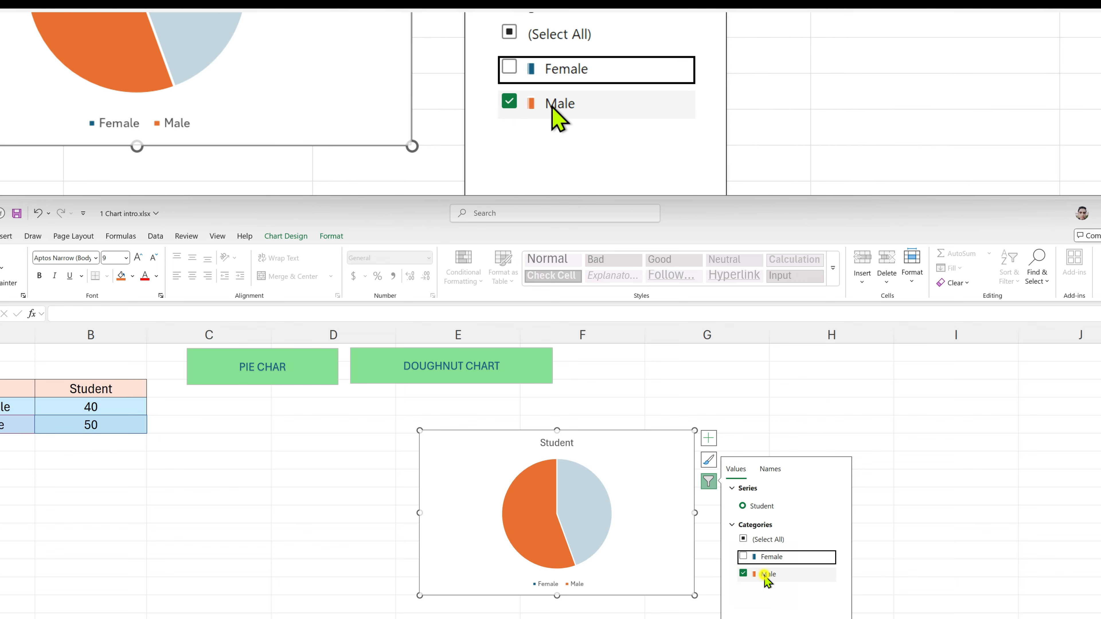
{"action": "left_click", "coordinate": [743, 574]}
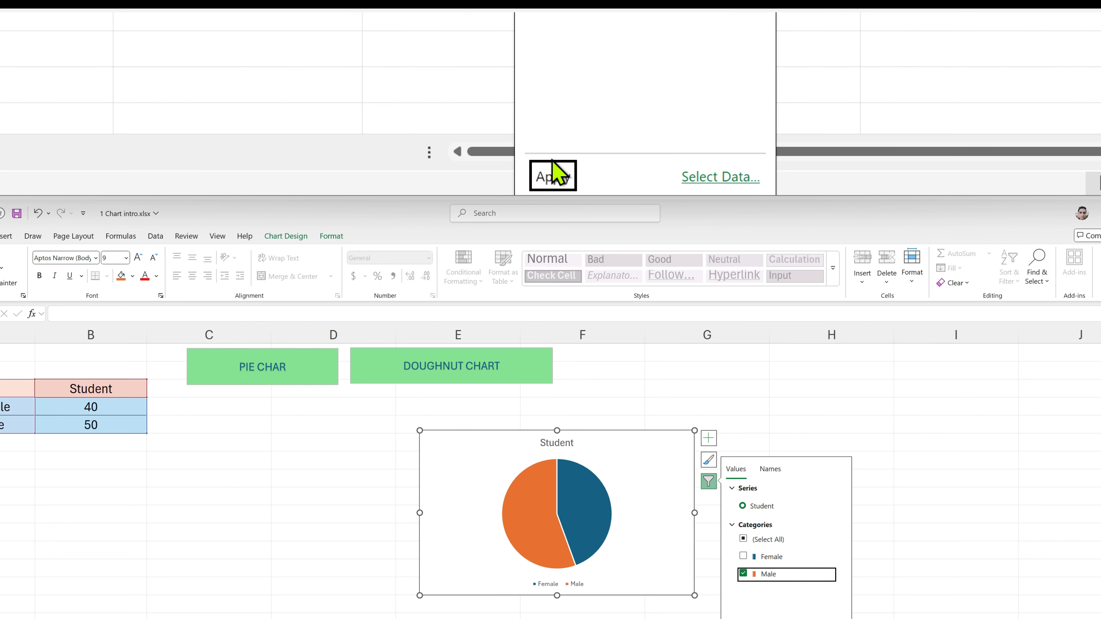
{"action": "left_click", "coordinate": [743, 557]}
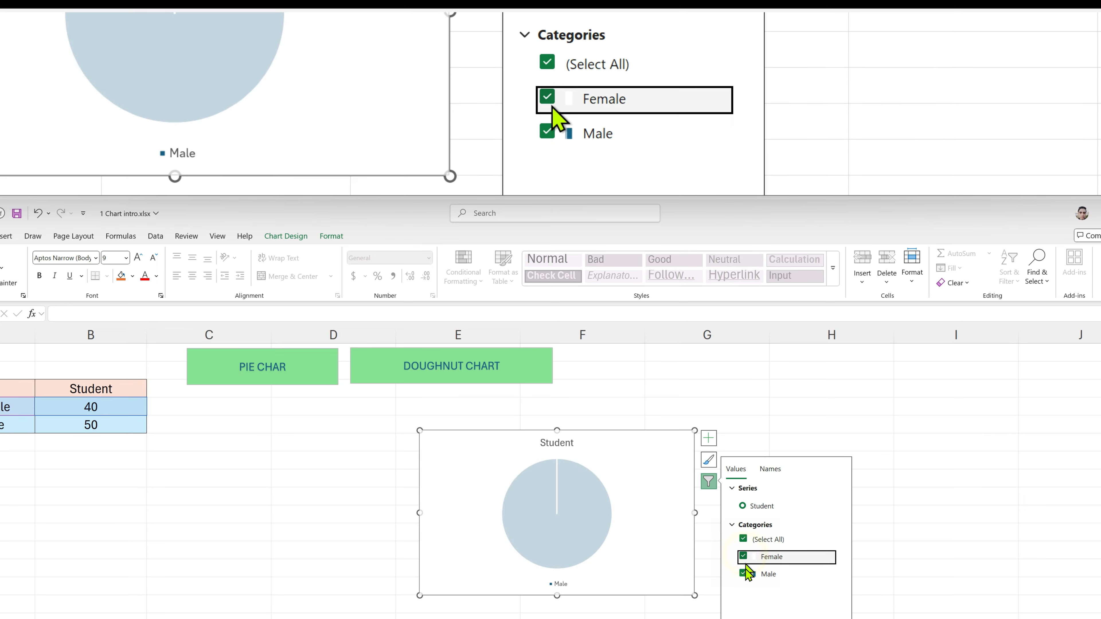
{"action": "left_click", "coordinate": [743, 574]}
{"action": "left_click", "coordinate": [740, 618]}
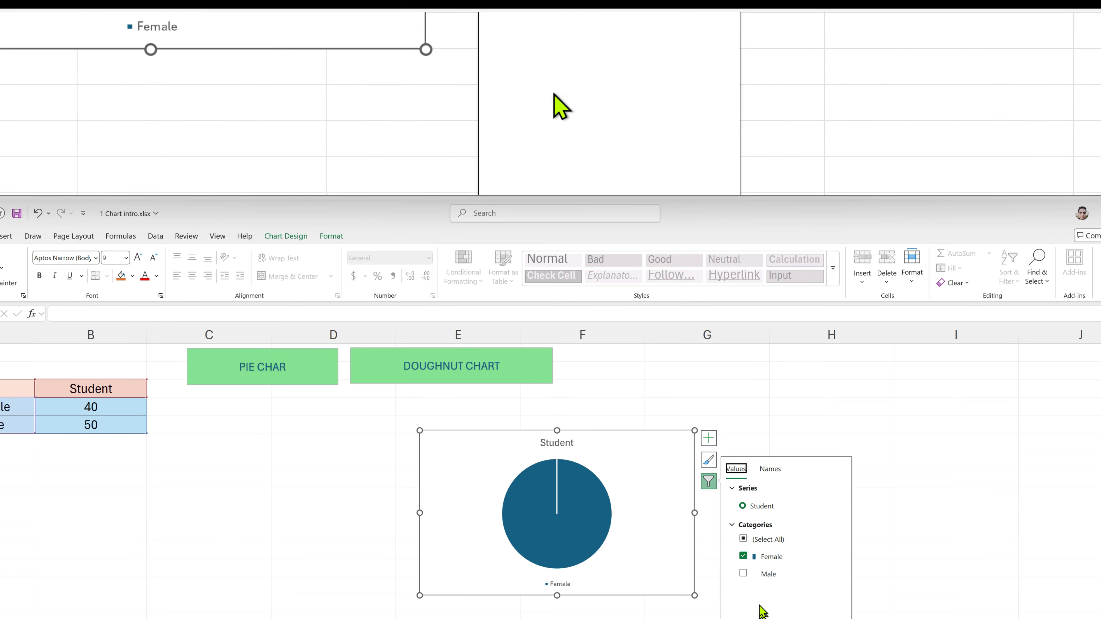
{"action": "left_click", "coordinate": [743, 574]}
{"action": "left_click", "coordinate": [740, 618]}
{"action": "left_click", "coordinate": [718, 410]}
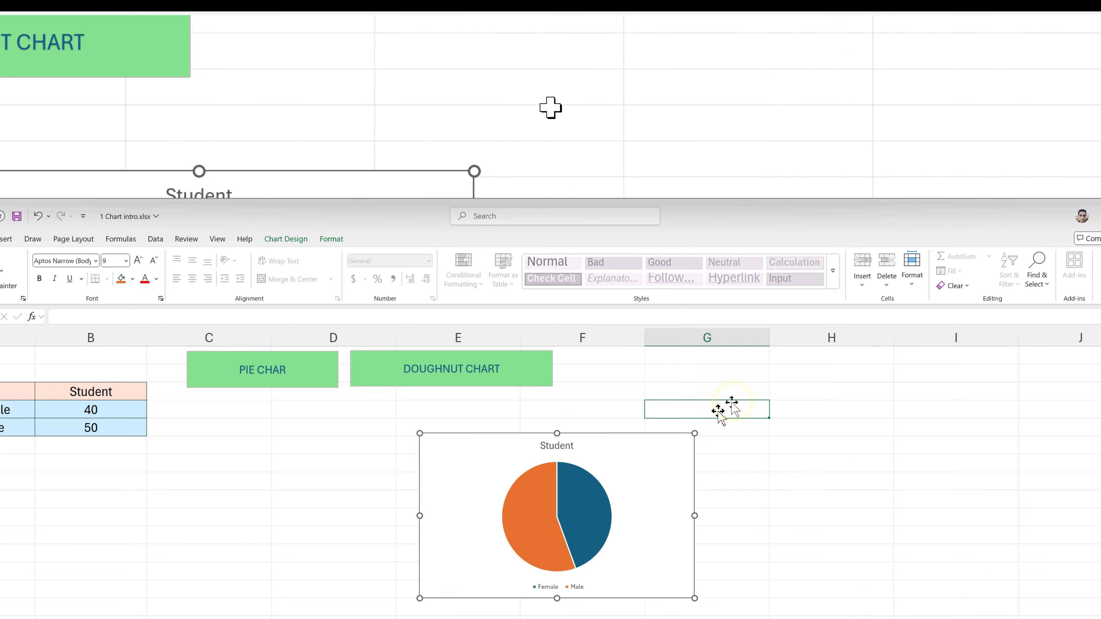
{"action": "left_click", "coordinate": [614, 504]}
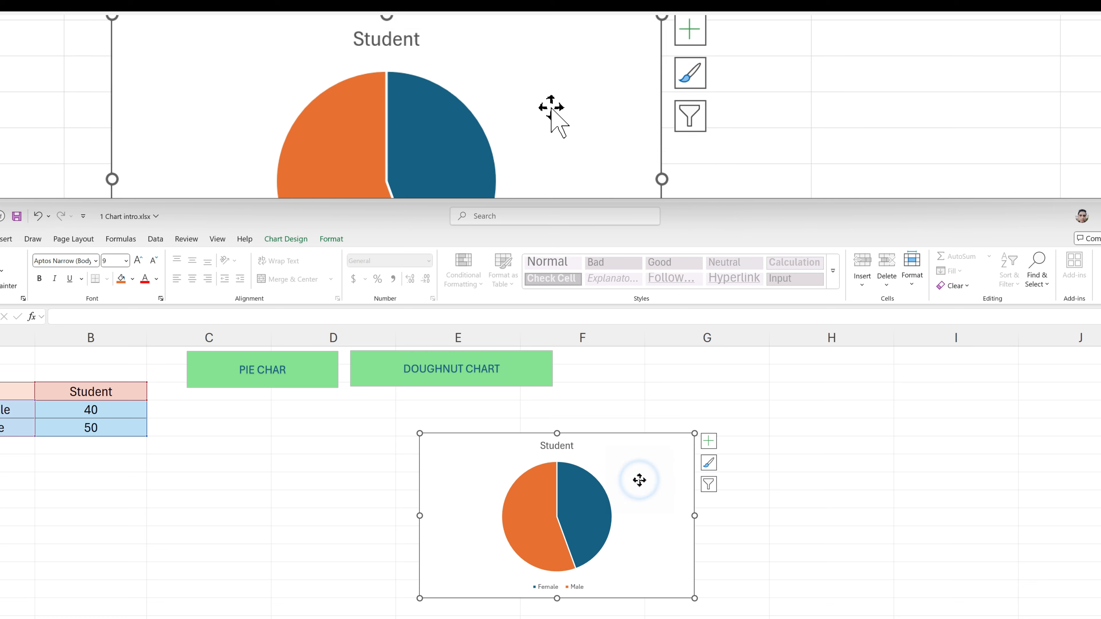
{"action": "right_click", "coordinate": [640, 480]}
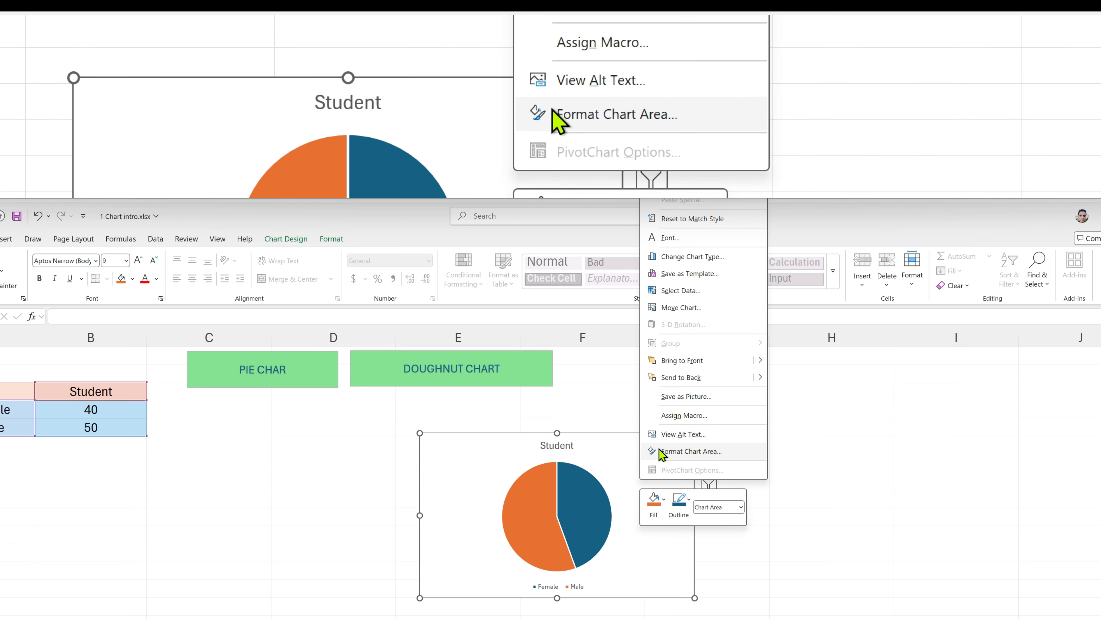
{"action": "left_click", "coordinate": [724, 453]}
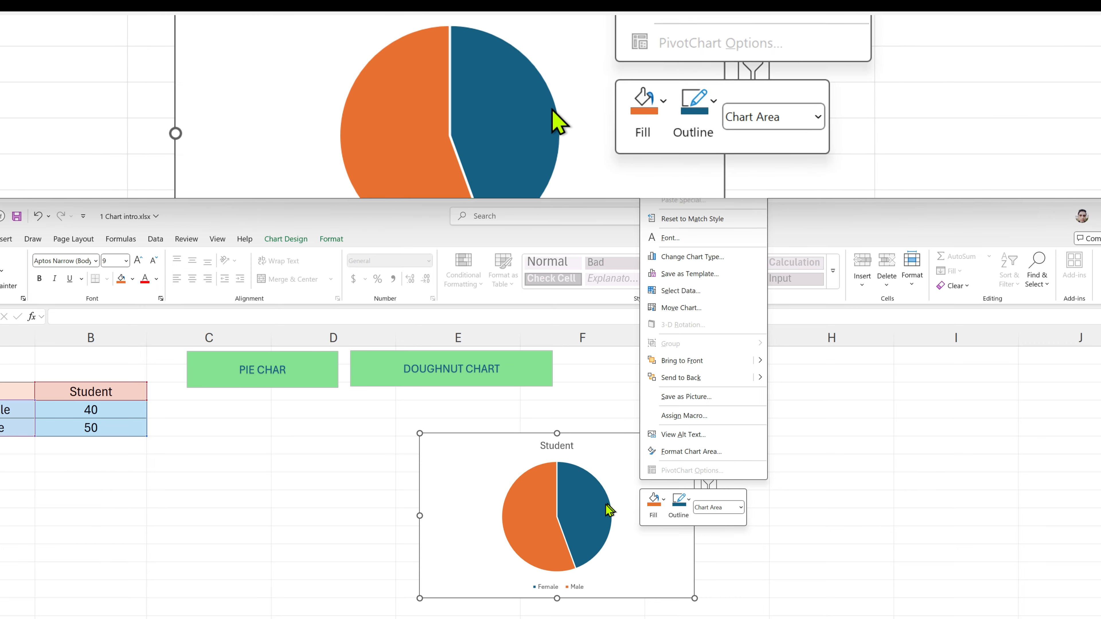
{"action": "left_click", "coordinate": [612, 453]}
{"action": "right_click", "coordinate": [612, 453]}
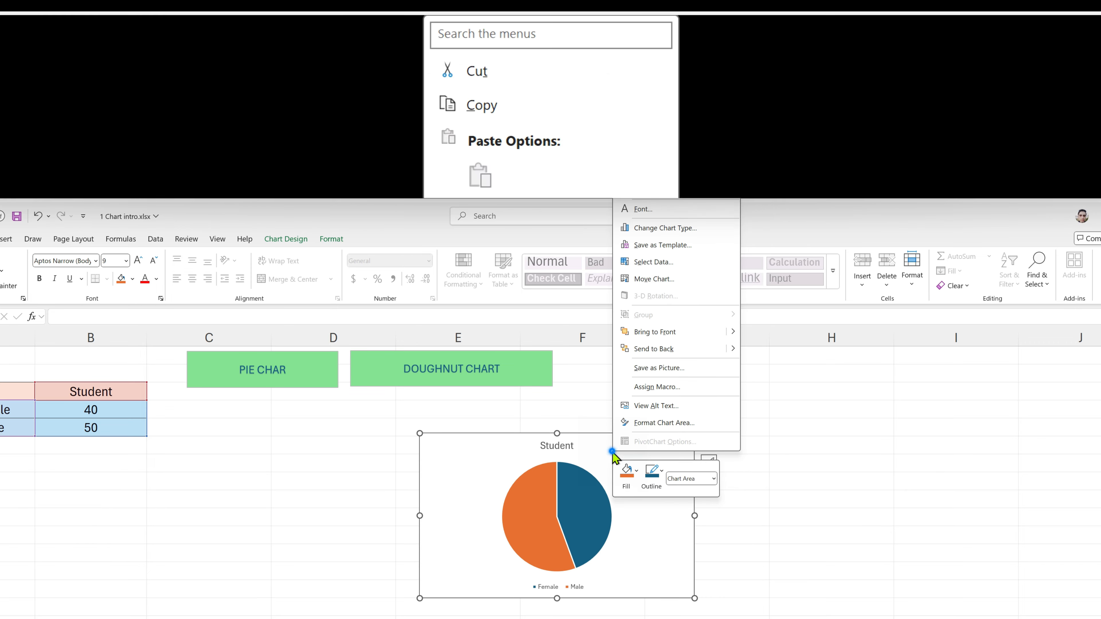
{"action": "left_click", "coordinate": [613, 452]}
{"action": "right_click", "coordinate": [612, 452]}
{"action": "left_click", "coordinate": [612, 453]}
{"action": "right_click", "coordinate": [611, 452]}
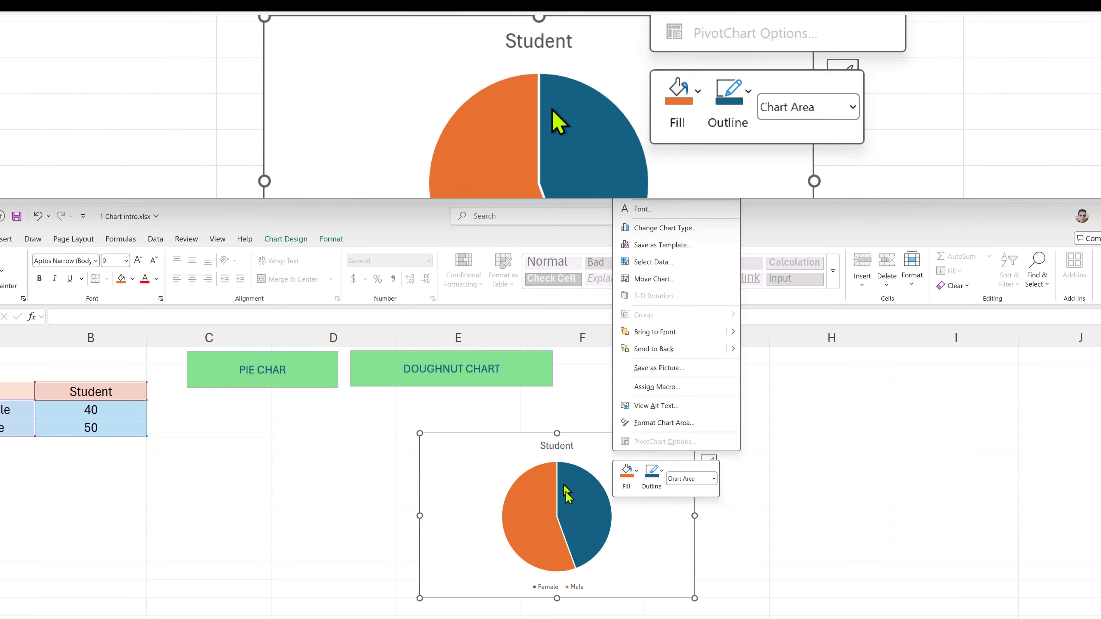
{"action": "left_click", "coordinate": [568, 507]}
{"action": "right_click", "coordinate": [568, 507]}
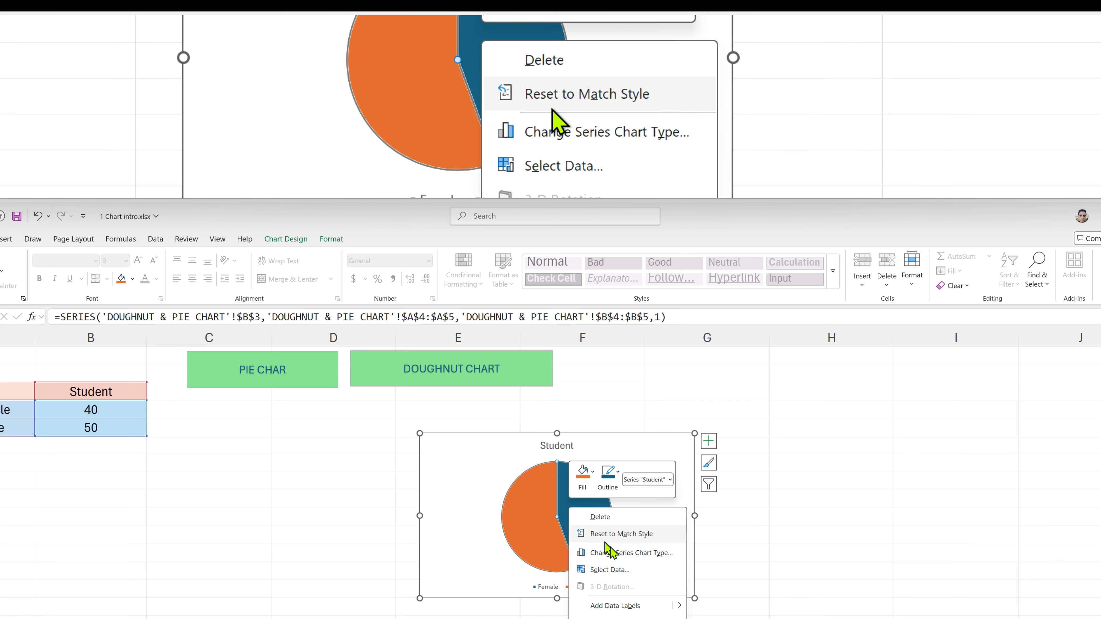
{"action": "key", "text": "Escape"}
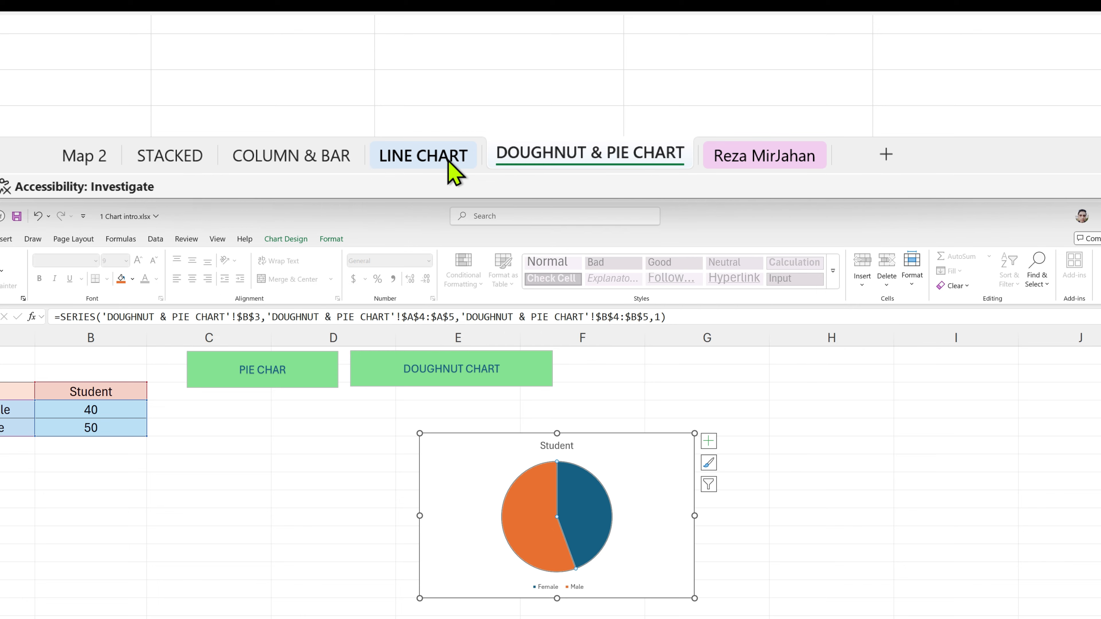
On the LINE CHART sheet, insert a 2-D line chart of the Monthly Income data
{"action": "left_click", "coordinate": [448, 162]}
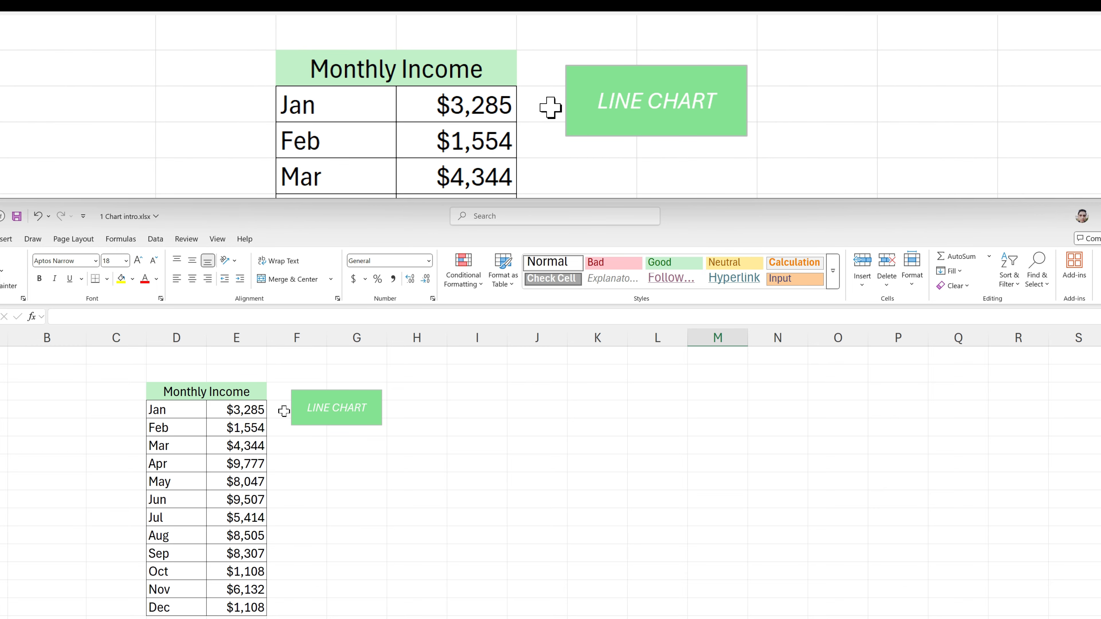
{"action": "left_click", "coordinate": [243, 431]}
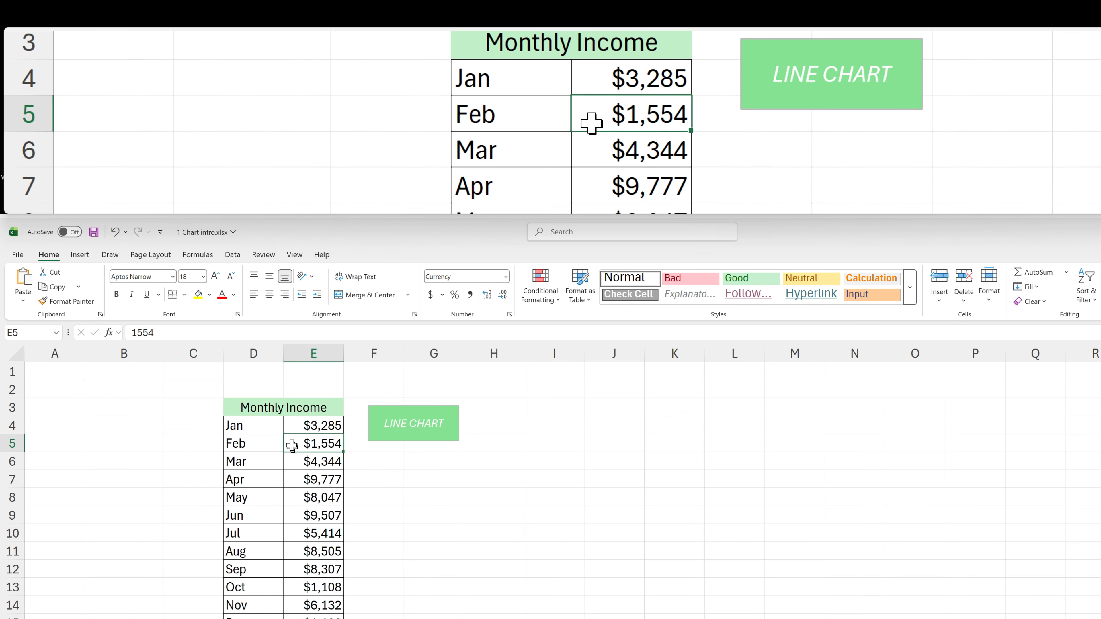
{"action": "left_click", "coordinate": [80, 255]}
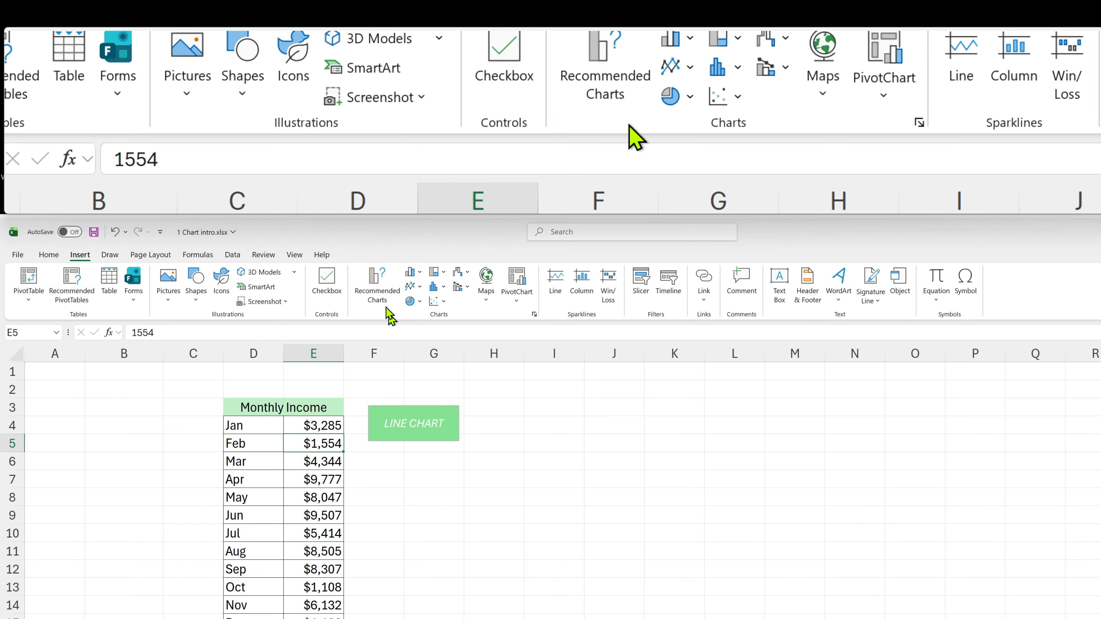
{"action": "left_click", "coordinate": [420, 287]}
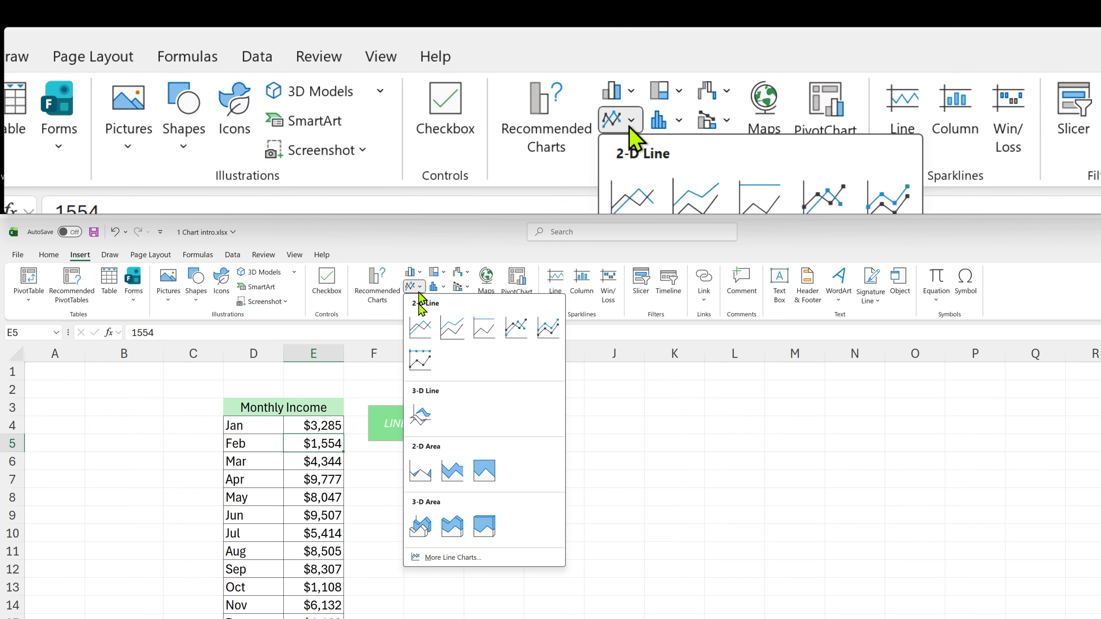
{"action": "left_click", "coordinate": [422, 333]}
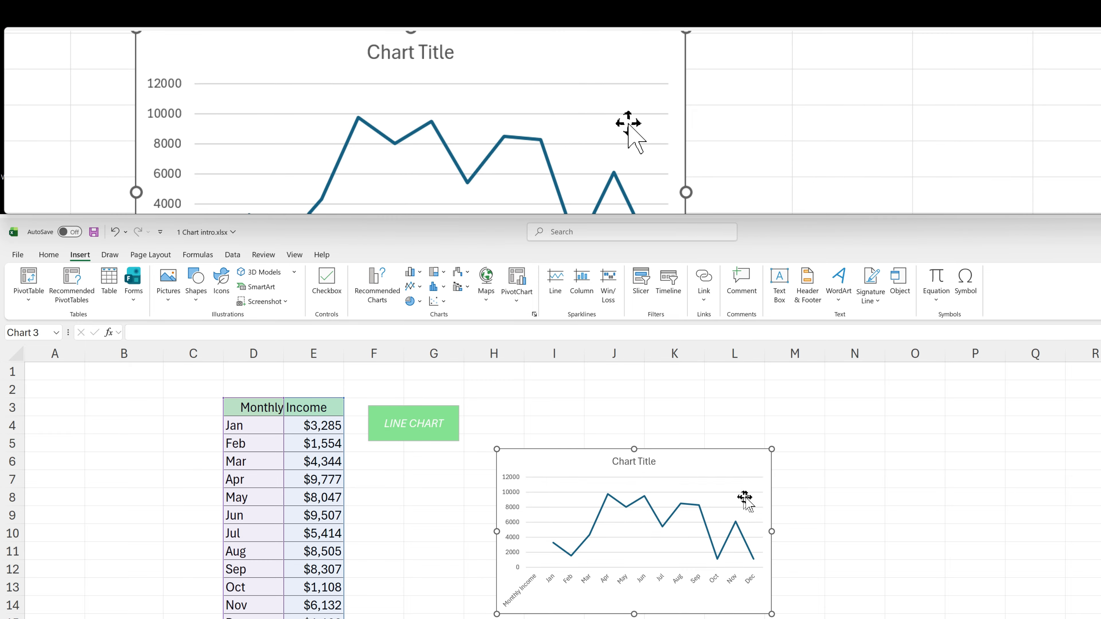
Resize the line chart from its corner and move it into place beside the table
{"action": "left_click_drag", "start_coordinate": [771, 451], "coordinate": [793, 424]}
{"action": "left_click_drag", "start_coordinate": [826, 389], "coordinate": [827, 389]}
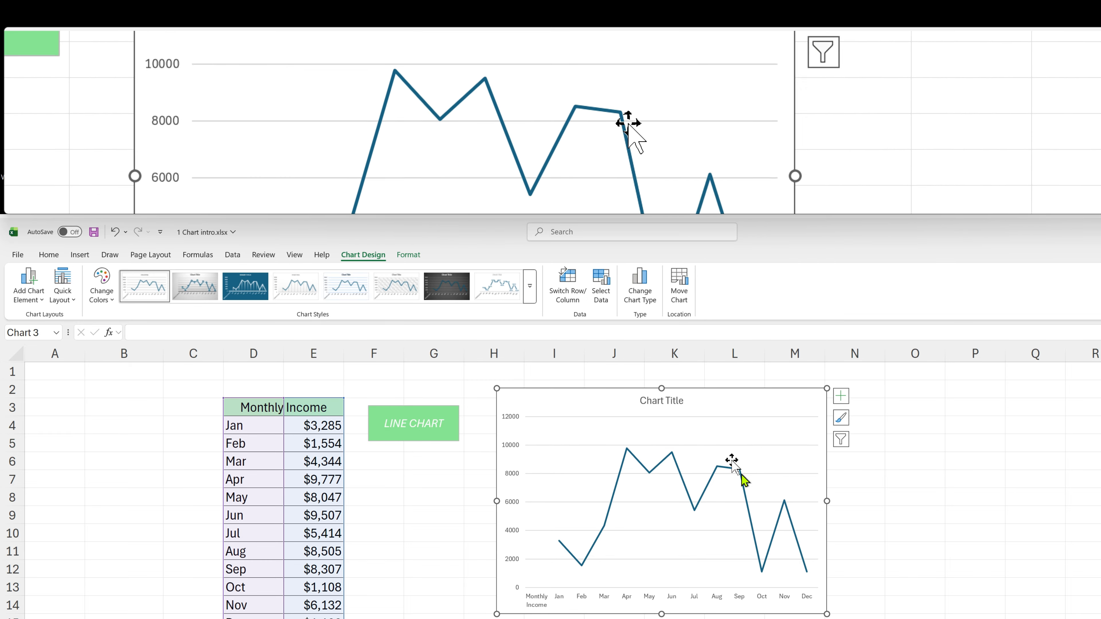
{"action": "left_click", "coordinate": [642, 502]}
{"action": "left_click_drag", "start_coordinate": [604, 412], "coordinate": [468, 448]}
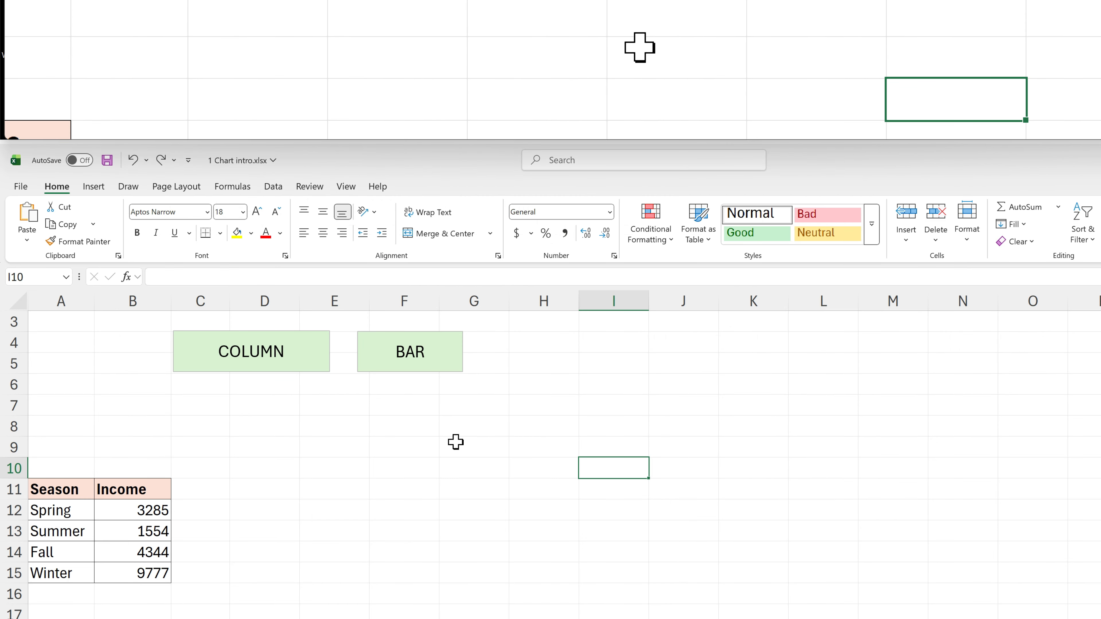
Insert a 2-D clustered column chart of the Season and Income data and move it beside the table
{"action": "left_click", "coordinate": [151, 514]}
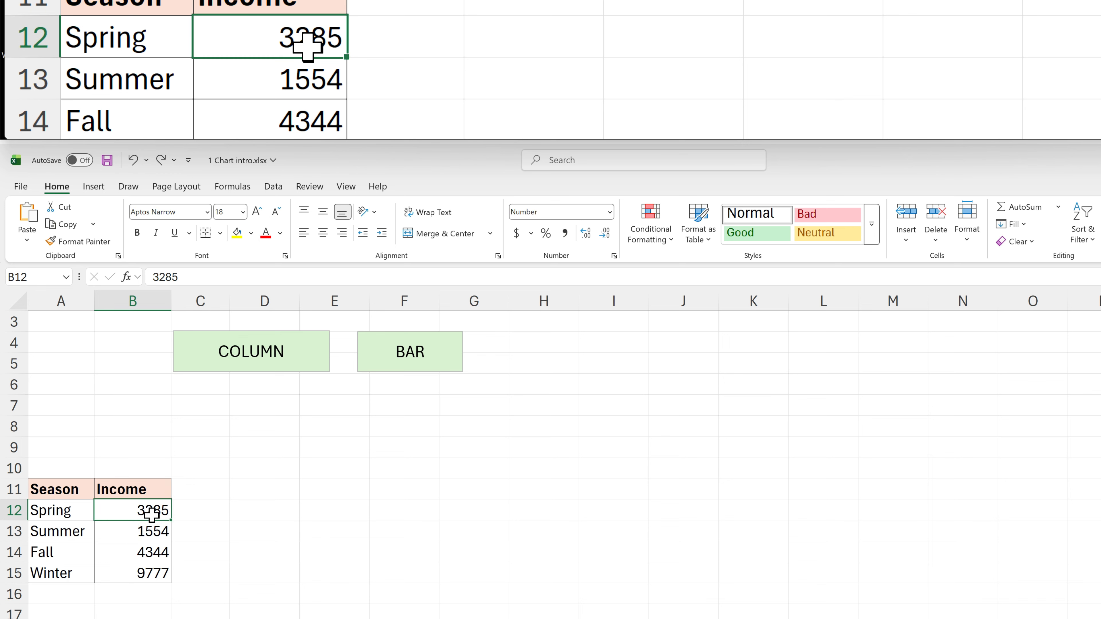
{"action": "left_click", "coordinate": [95, 188]}
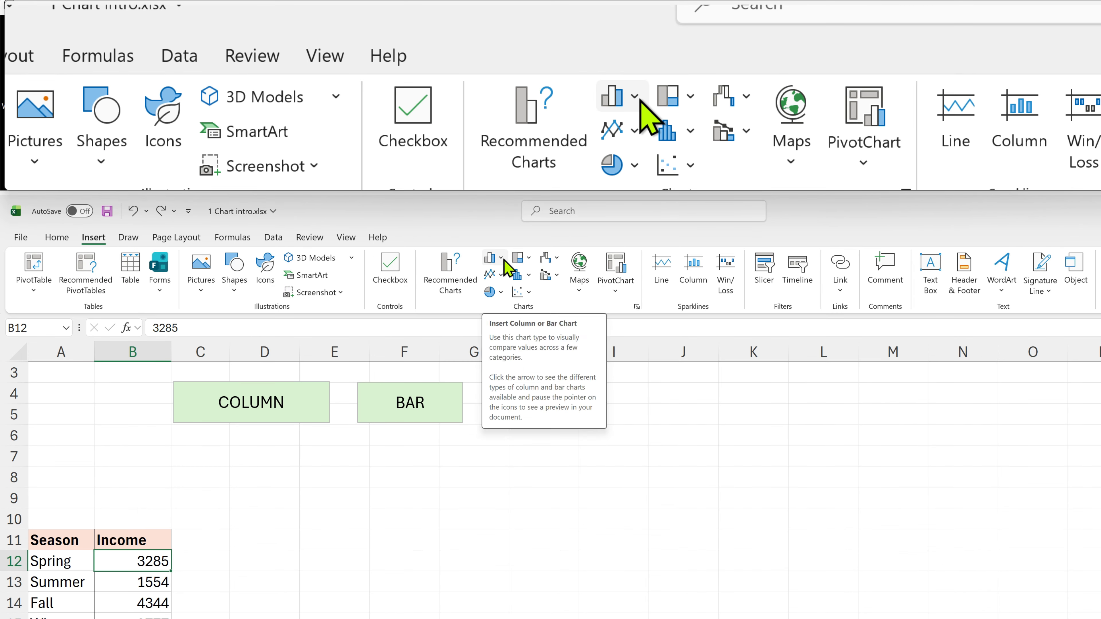
{"action": "left_click", "coordinate": [503, 261]}
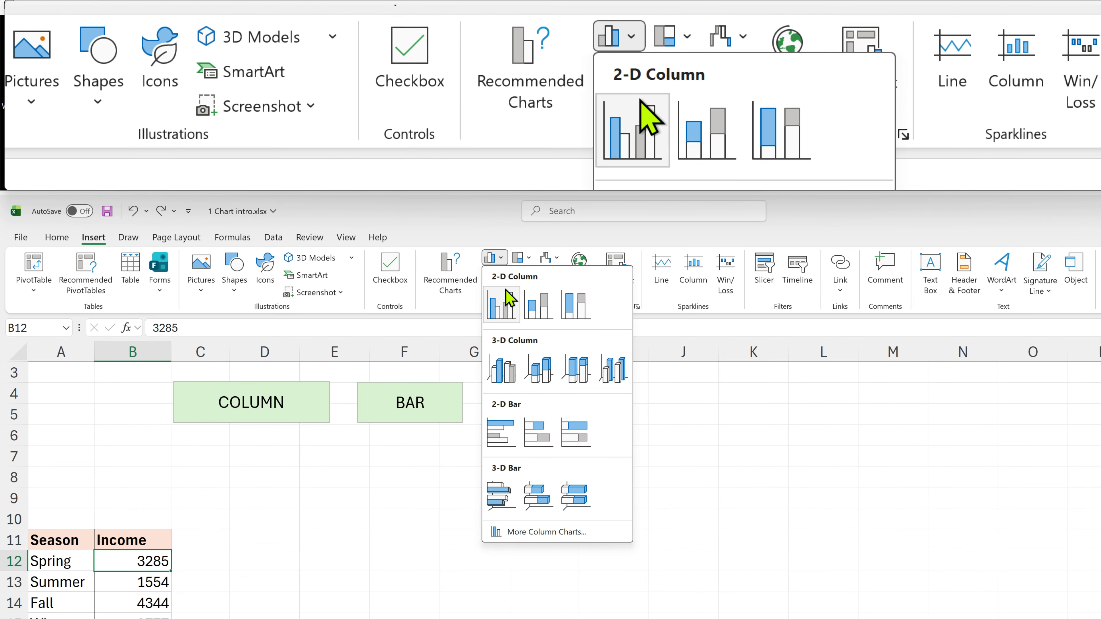
{"action": "left_click", "coordinate": [510, 303]}
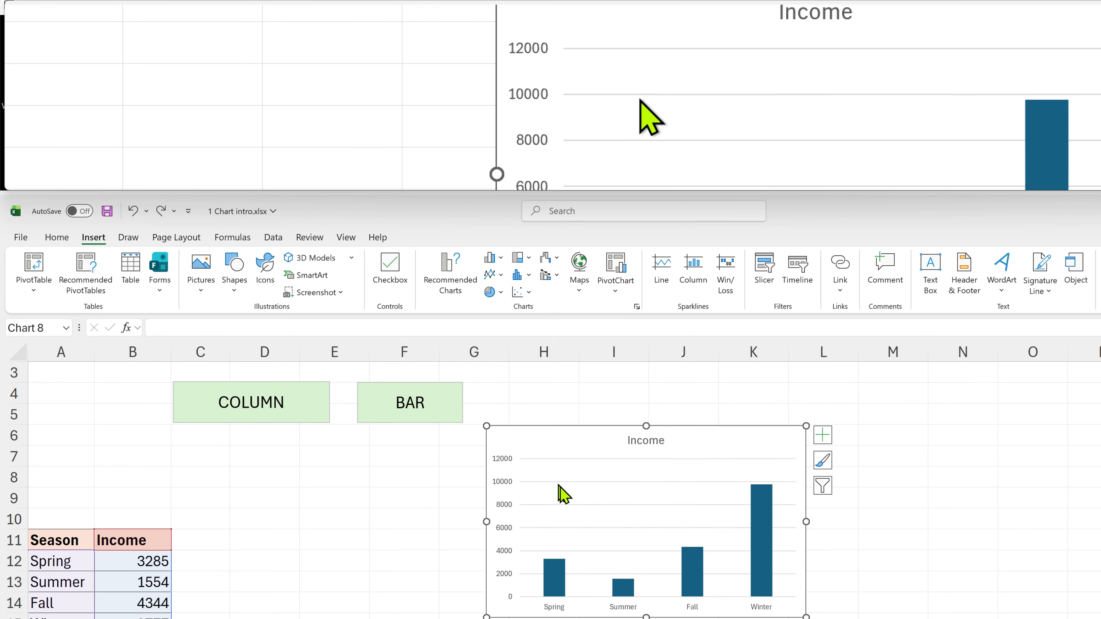
{"action": "left_click_drag", "start_coordinate": [675, 467], "coordinate": [420, 466]}
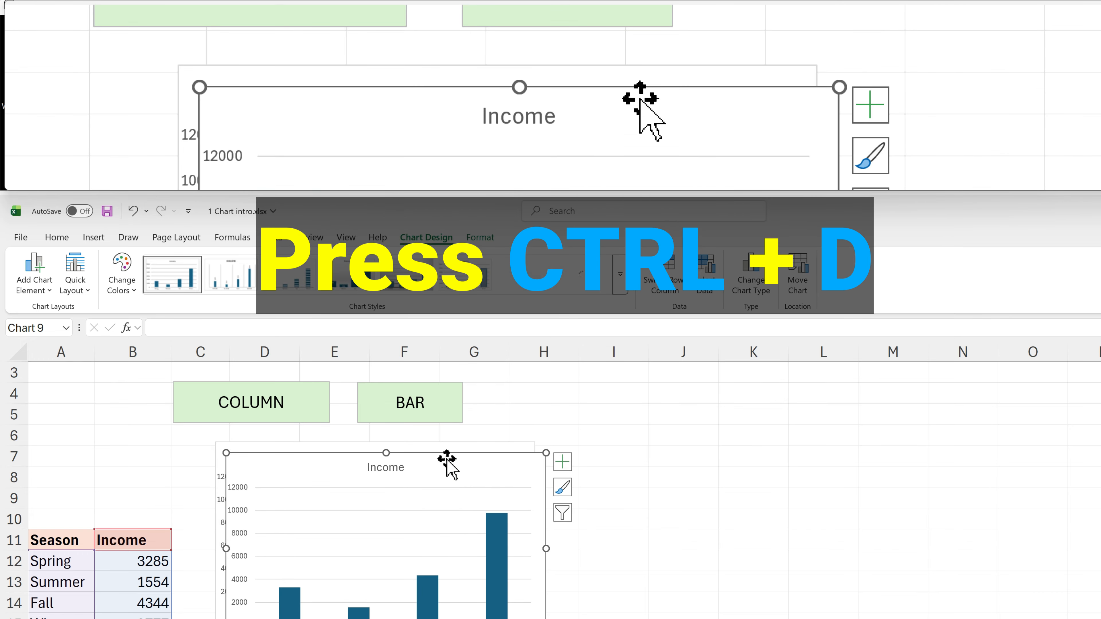
Duplicate the column chart and place the copy below the original
{"action": "key", "text": "ctrl+d"}
{"action": "left_click_drag", "start_coordinate": [443, 493], "coordinate": [757, 470]}
{"action": "left_click_drag", "start_coordinate": [757, 370], "coordinate": [430, 555]}
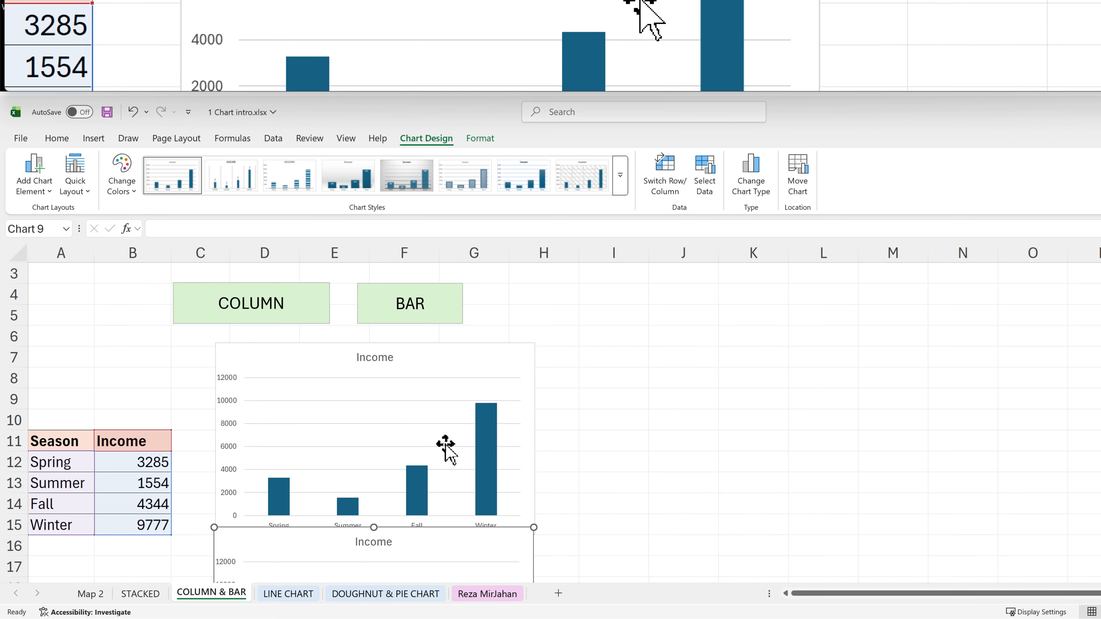
Change the copied chart's type to the second Clustered Bar variant and move it aside
{"action": "scroll", "coordinate": [444, 445], "scroll_direction": "down", "scroll_amount": 3}
{"action": "scroll", "coordinate": [446, 499], "scroll_direction": "up", "scroll_amount": 2}
{"action": "scroll", "coordinate": [446, 500], "scroll_direction": "down", "scroll_amount": 2}
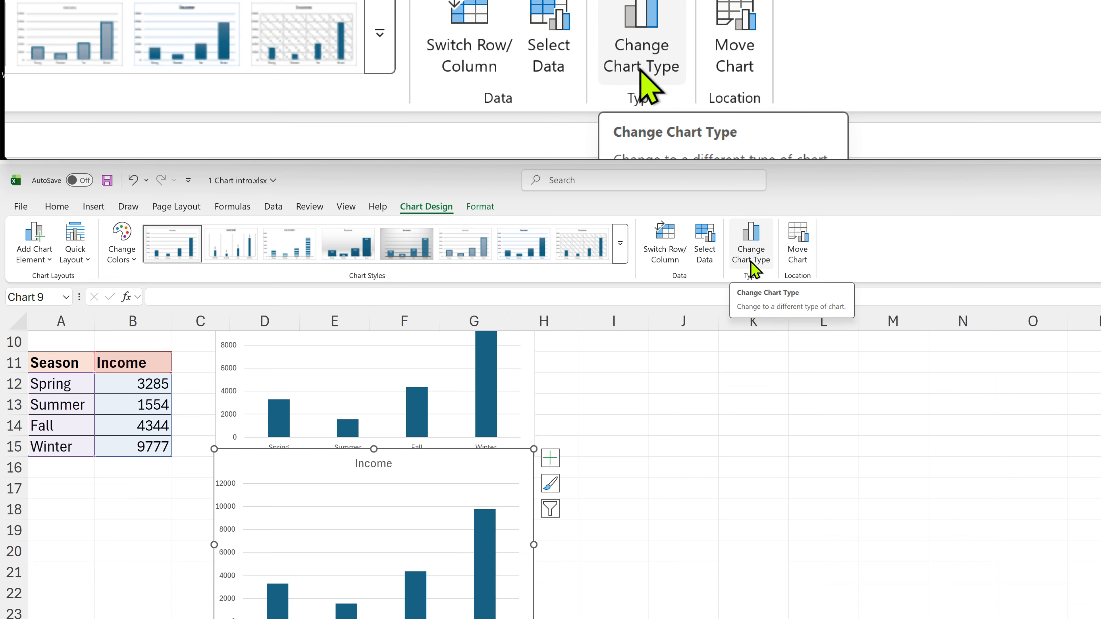
{"action": "left_click", "coordinate": [753, 263]}
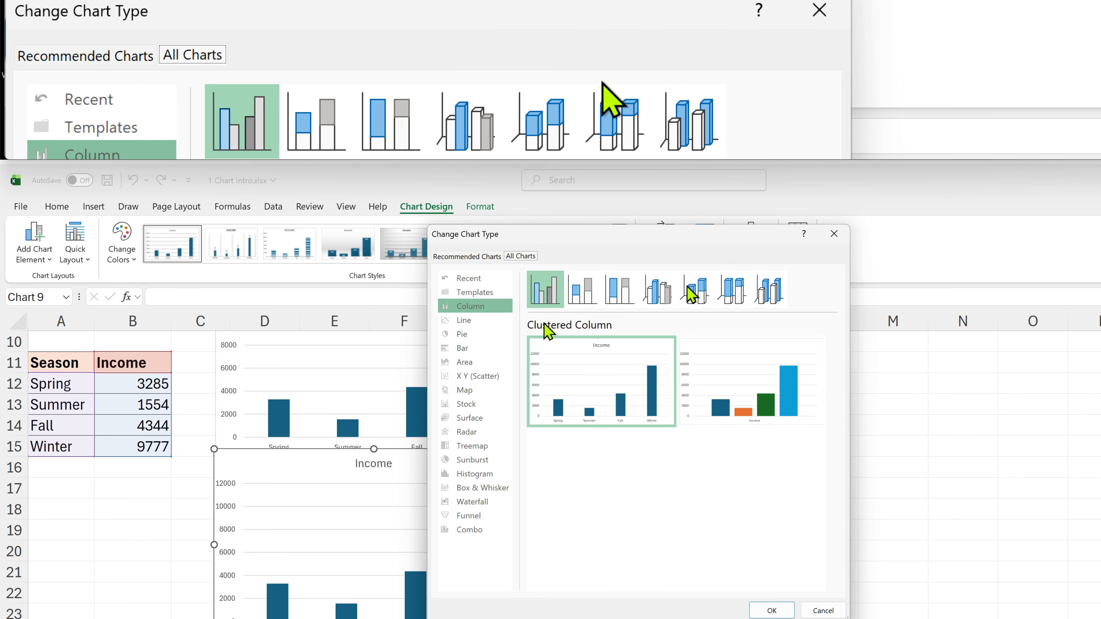
{"action": "left_click", "coordinate": [470, 347]}
{"action": "mouse_move", "coordinate": [720, 394]}
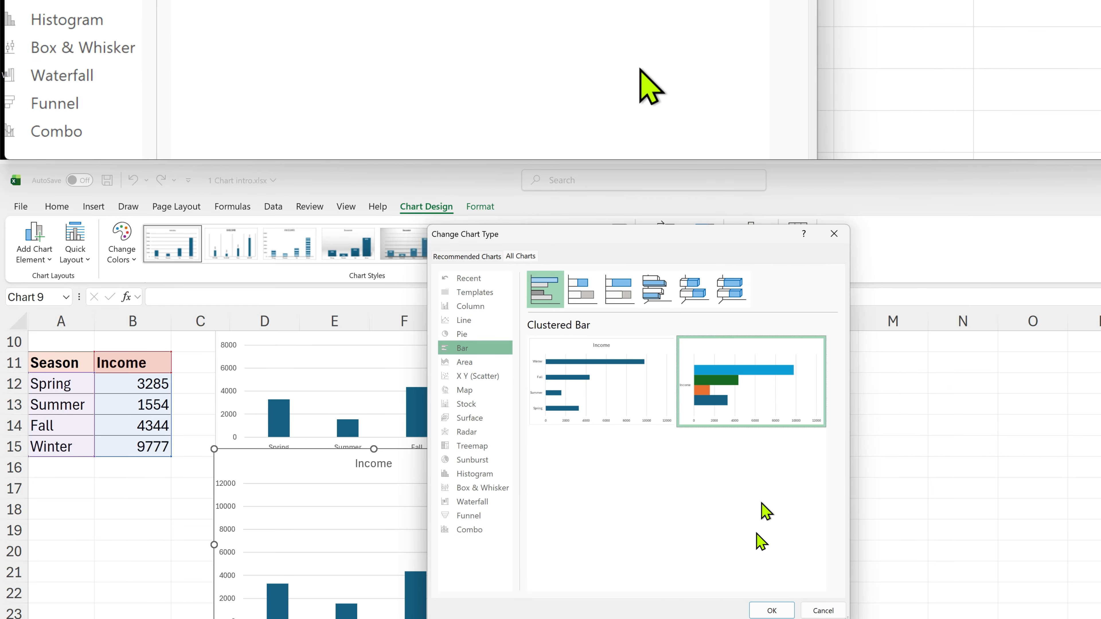
{"action": "left_click", "coordinate": [772, 610]}
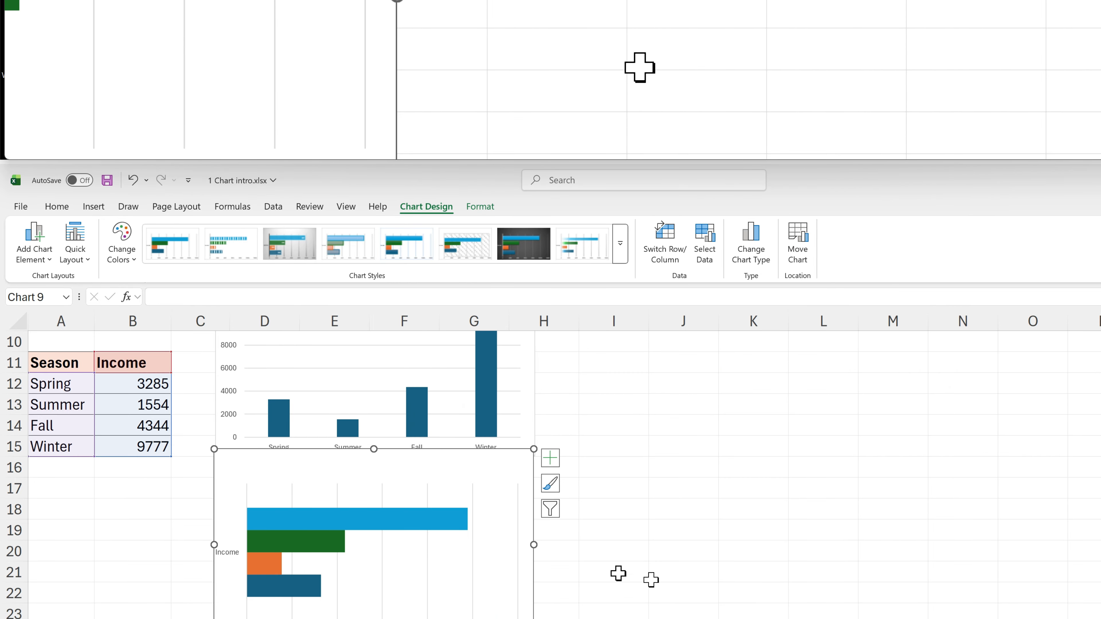
{"action": "left_click_drag", "start_coordinate": [449, 487], "coordinate": [781, 388]}
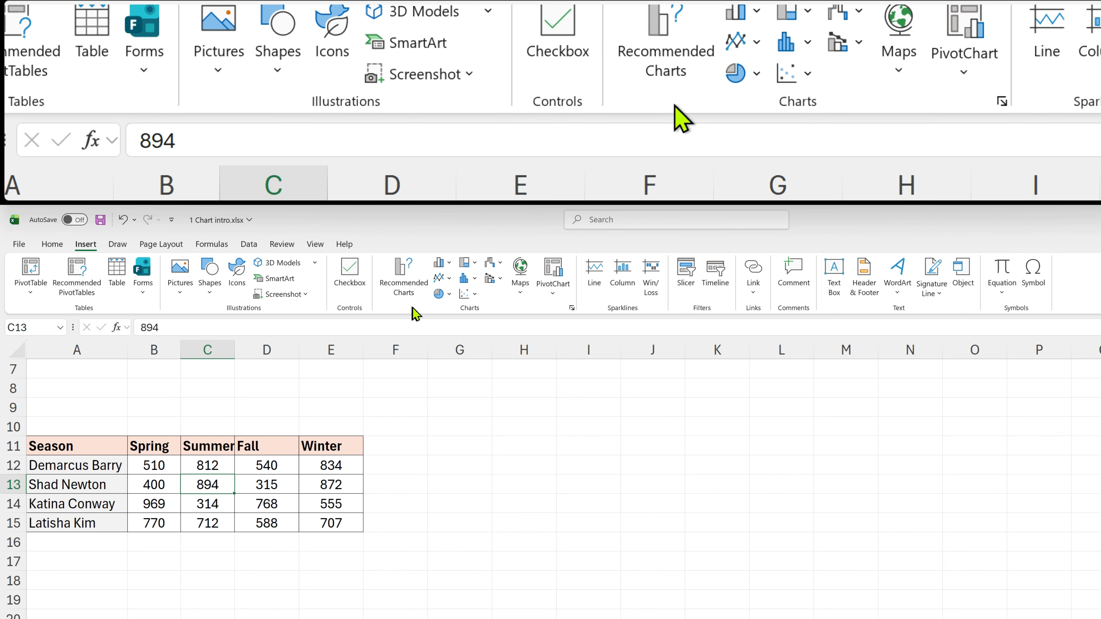
Insert a 2-D stacked column chart of the seasonal values per person, then move and enlarge it
{"action": "left_click", "coordinate": [449, 262]}
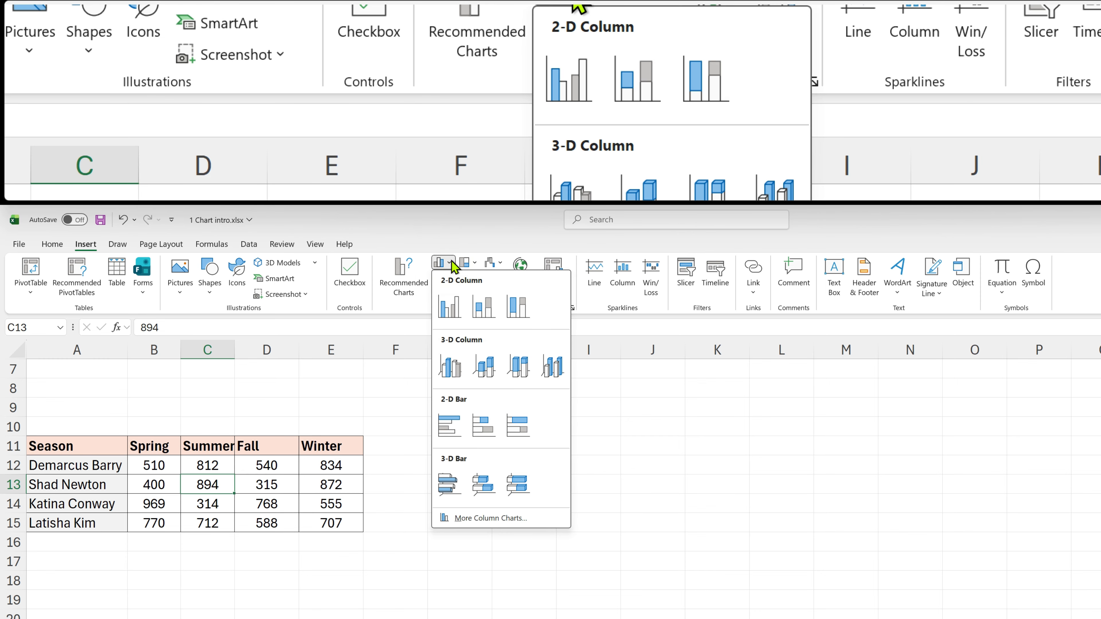
{"action": "left_click", "coordinate": [488, 315]}
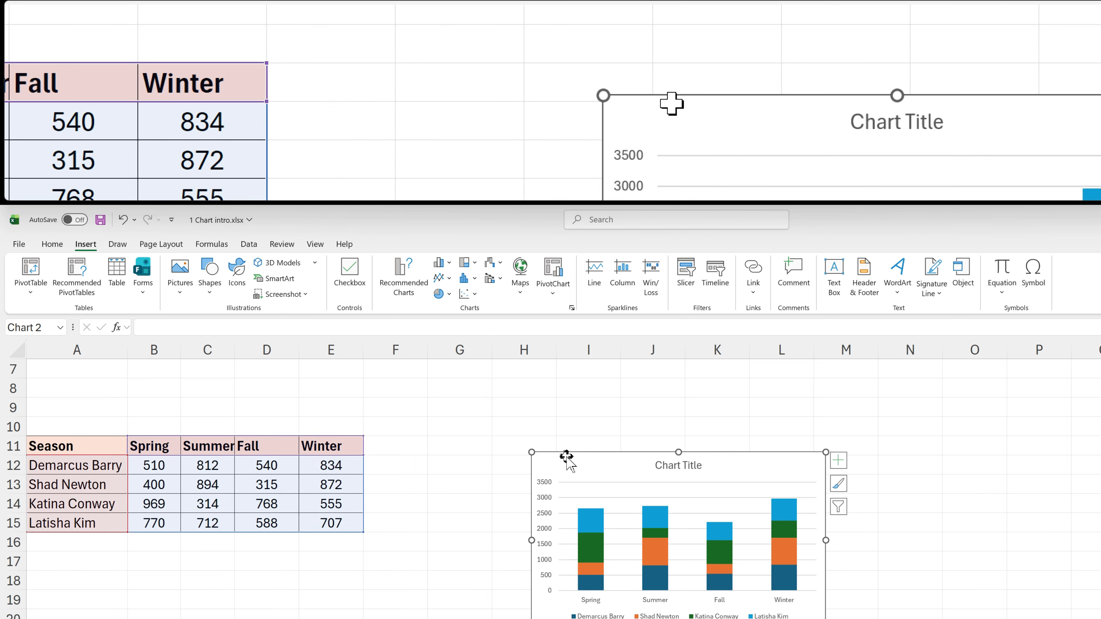
{"action": "left_click_drag", "start_coordinate": [570, 462], "coordinate": [413, 394]}
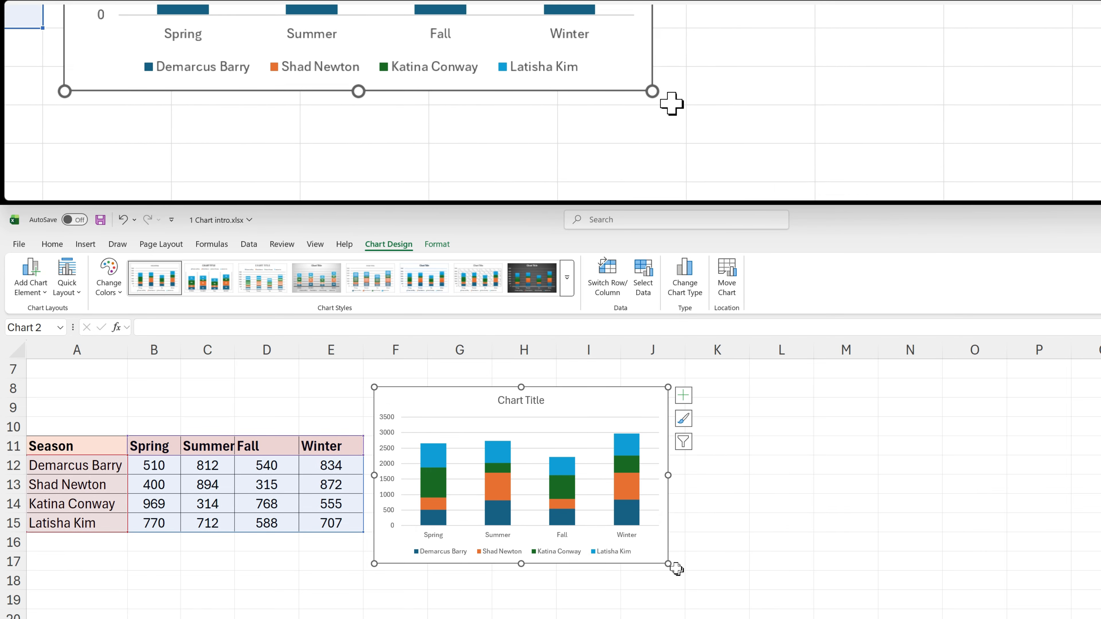
{"action": "left_click_drag", "start_coordinate": [676, 568], "coordinate": [786, 618]}
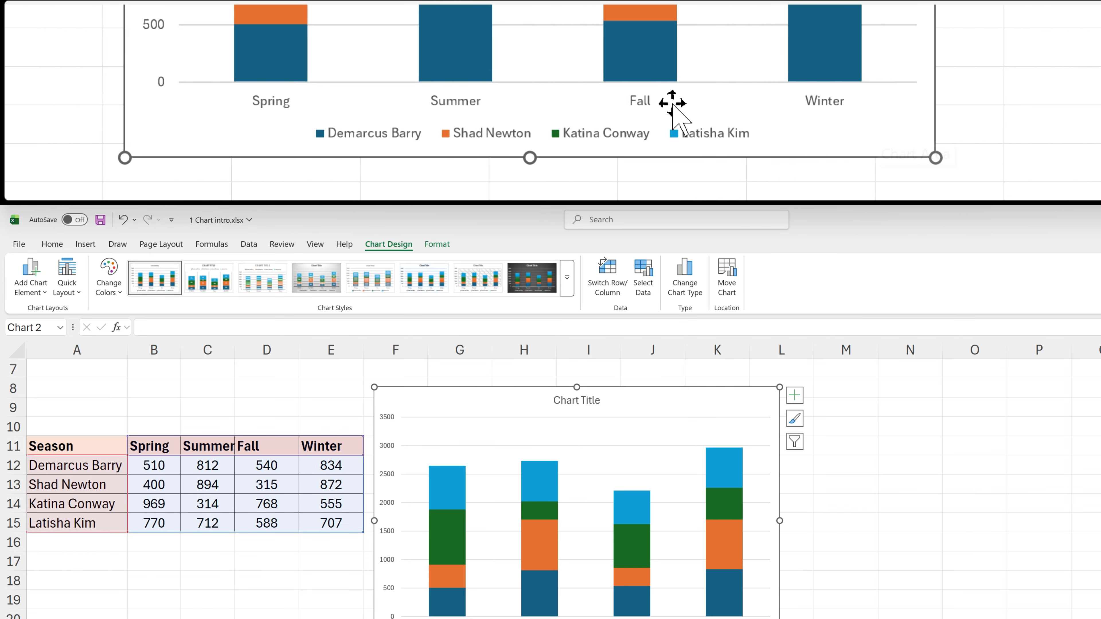
{"action": "left_click", "coordinate": [172, 155]}
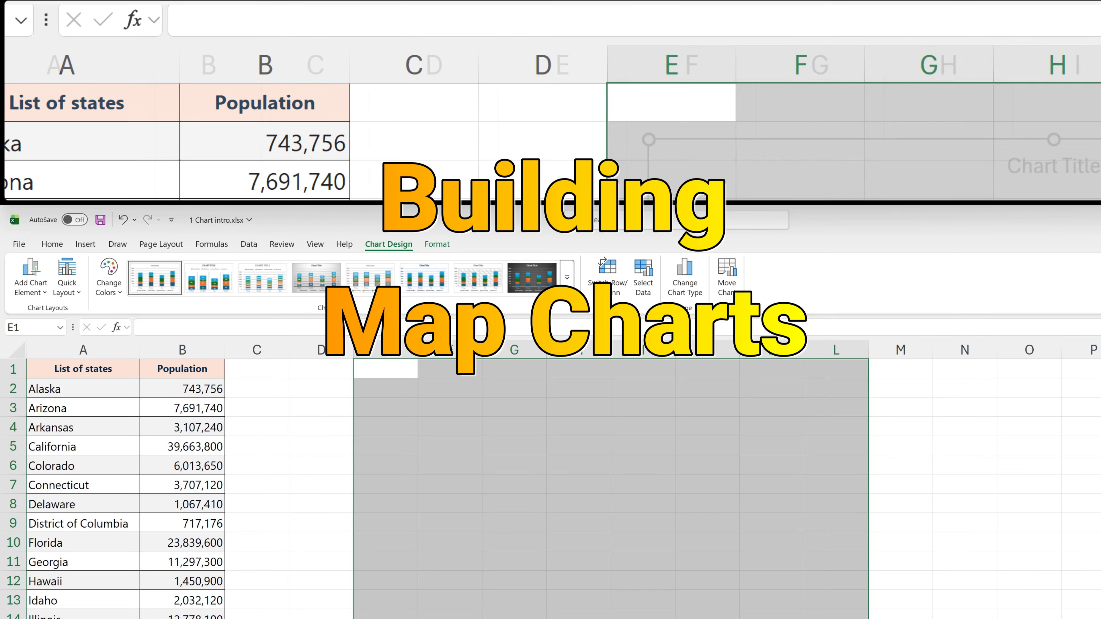
Insert a filled map chart of the state Population data and move it next to the table
{"action": "left_click", "coordinate": [282, 478]}
{"action": "left_click", "coordinate": [174, 405]}
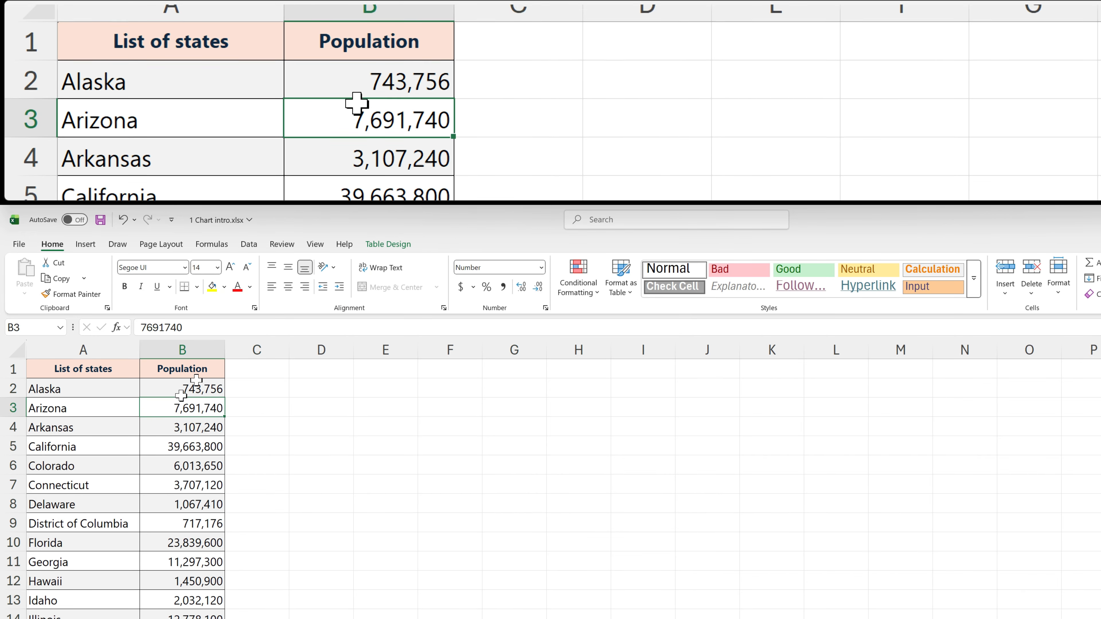
{"action": "left_click", "coordinate": [89, 245]}
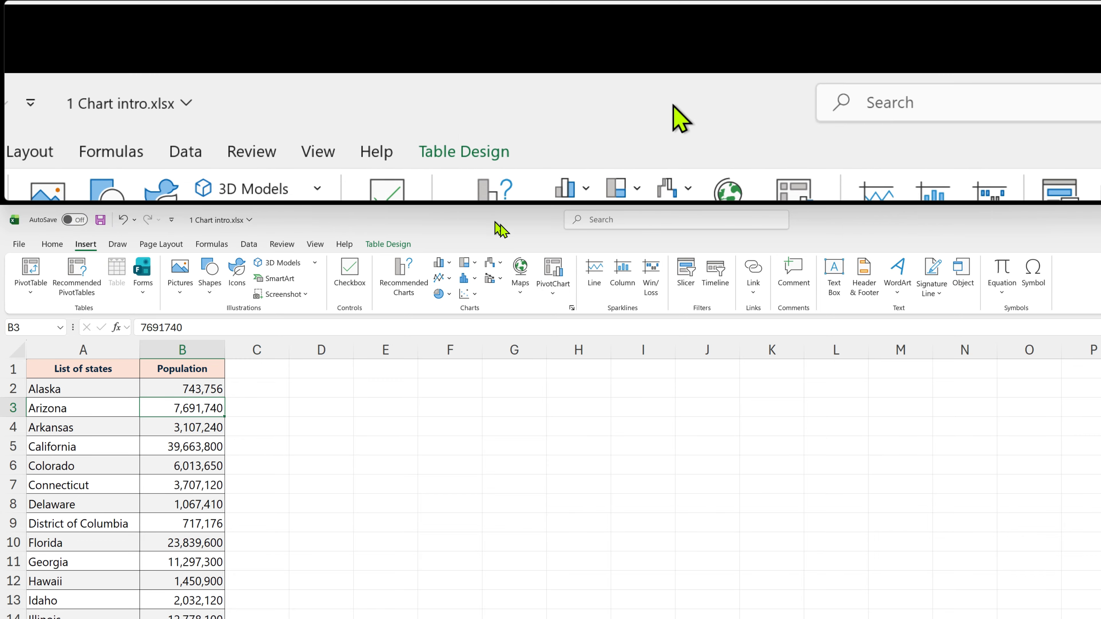
{"action": "left_click", "coordinate": [522, 297]}
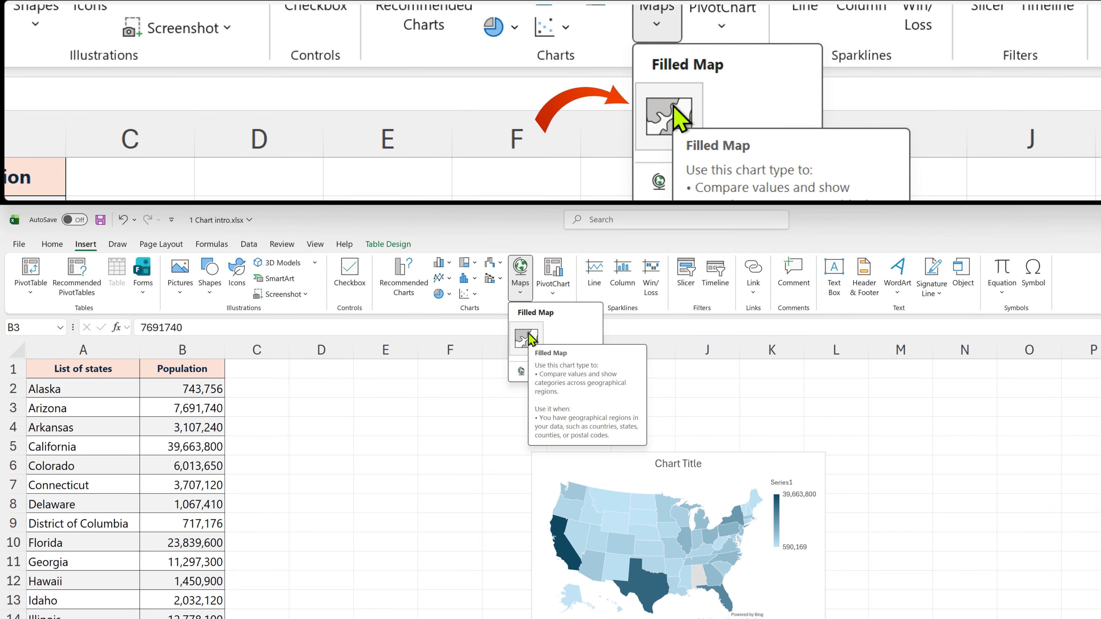
{"action": "left_click", "coordinate": [526, 337]}
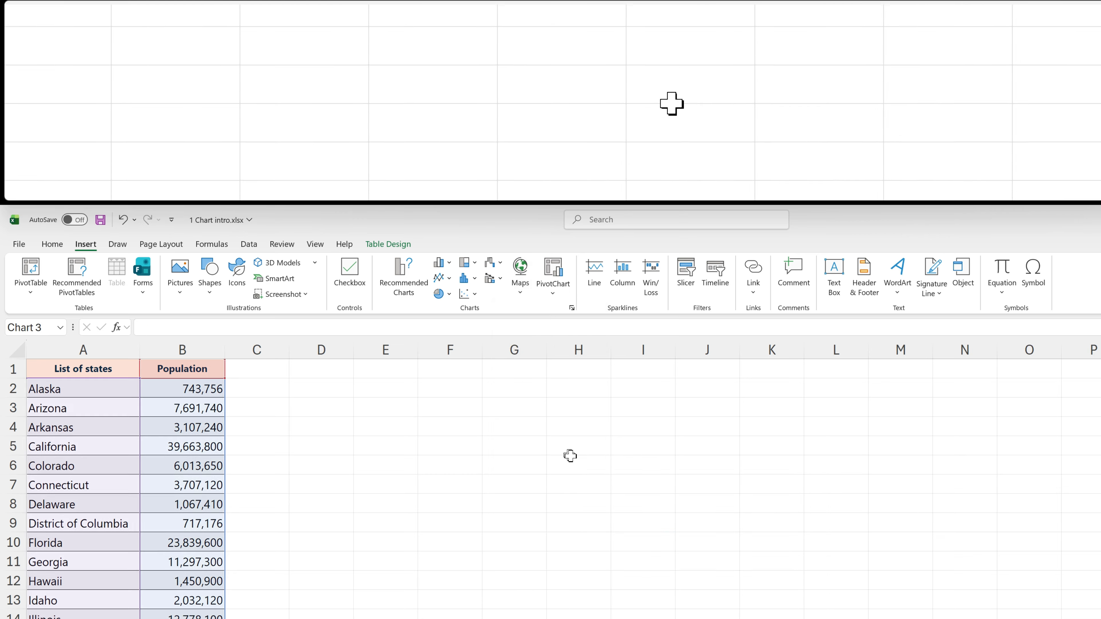
{"action": "left_click_drag", "start_coordinate": [528, 454], "coordinate": [442, 383]}
{"action": "left_click_drag", "start_coordinate": [529, 401], "coordinate": [349, 411]}
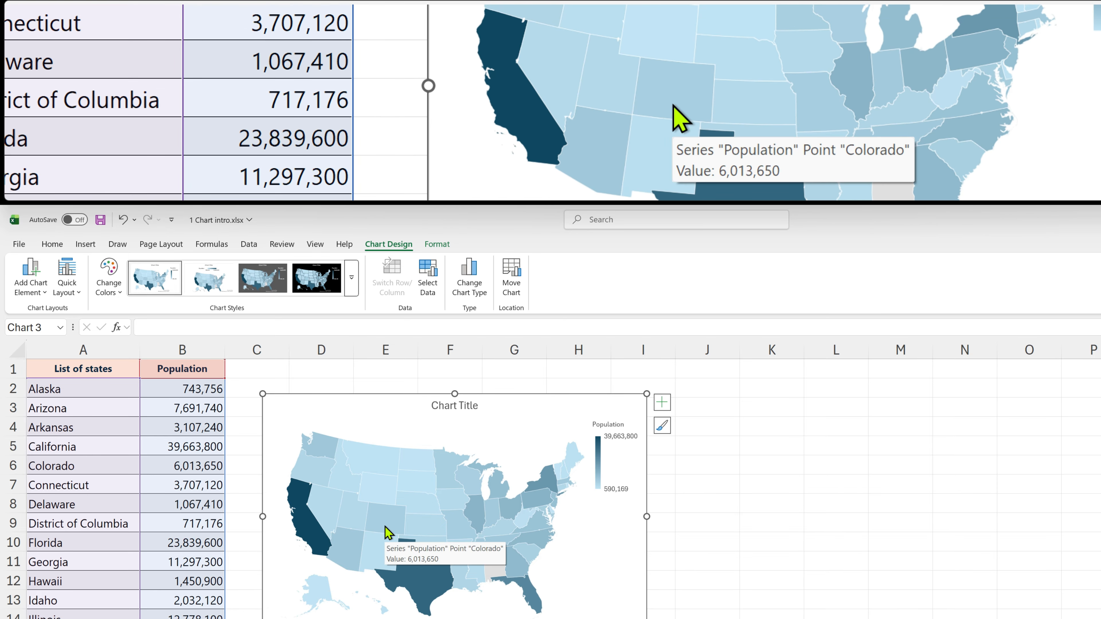
Select a state region on the map chart and widen the chart
{"action": "left_click", "coordinate": [421, 520]}
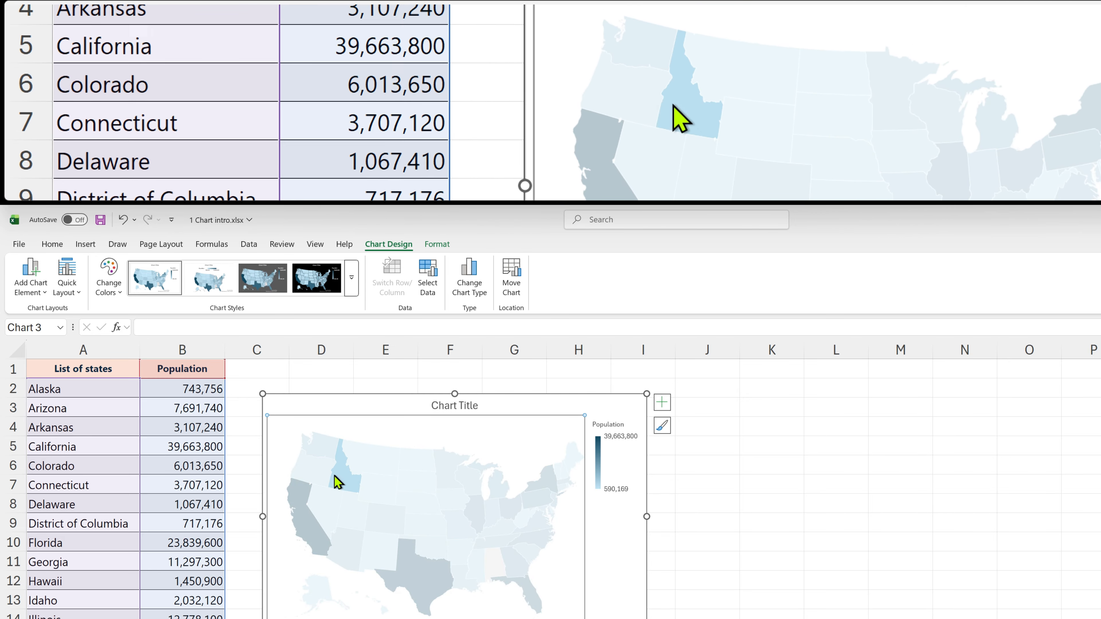
{"action": "mouse_move", "coordinate": [425, 470]}
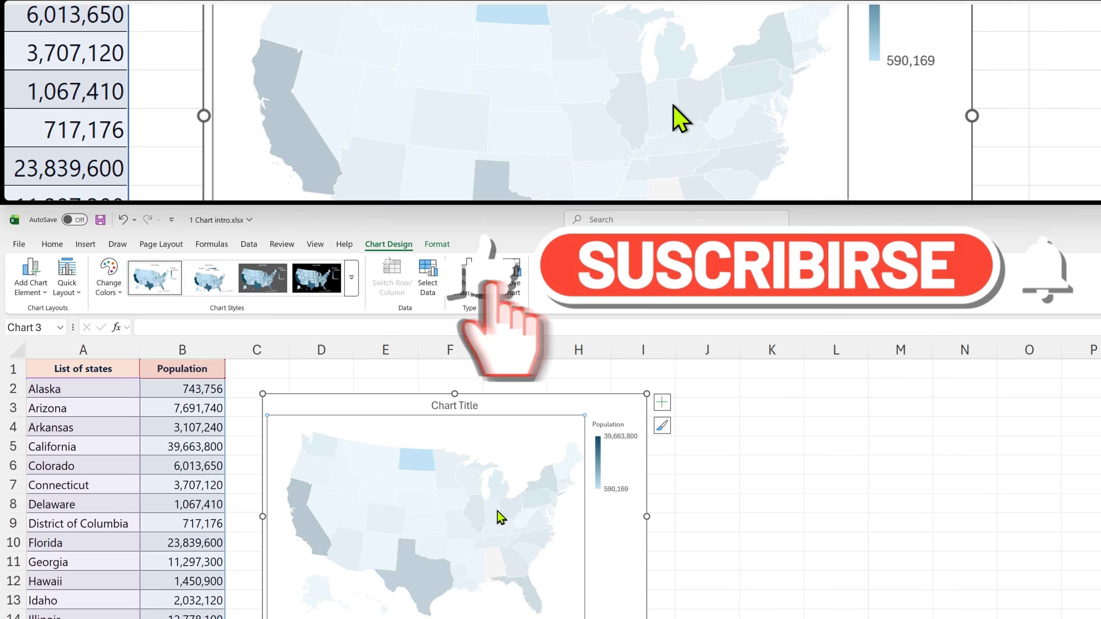
{"action": "left_click_drag", "start_coordinate": [666, 99], "coordinate": [671, 127]}
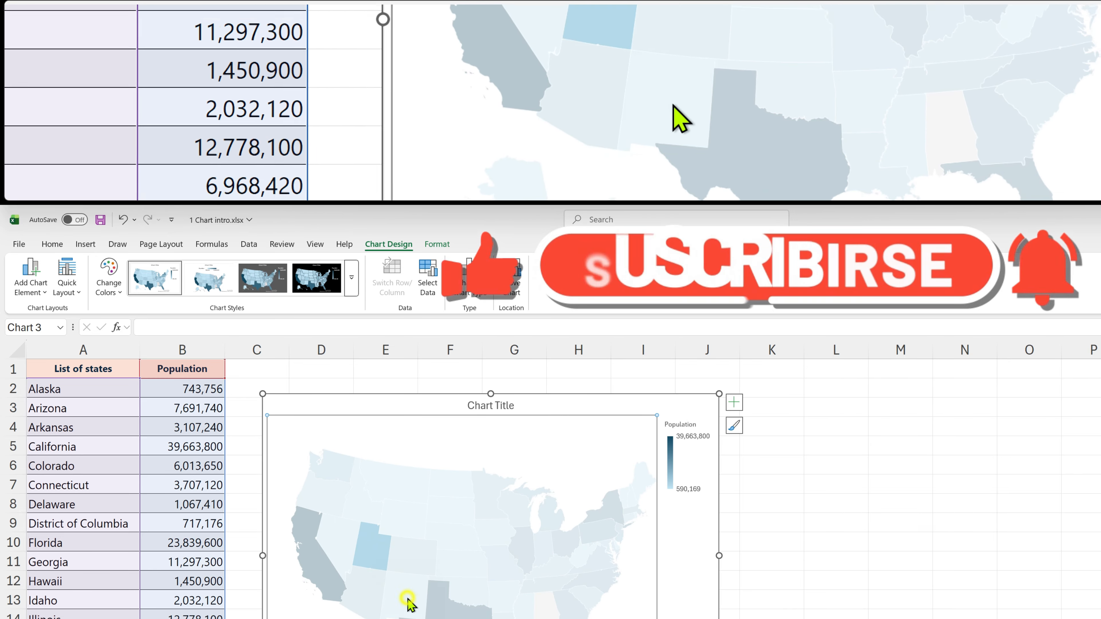